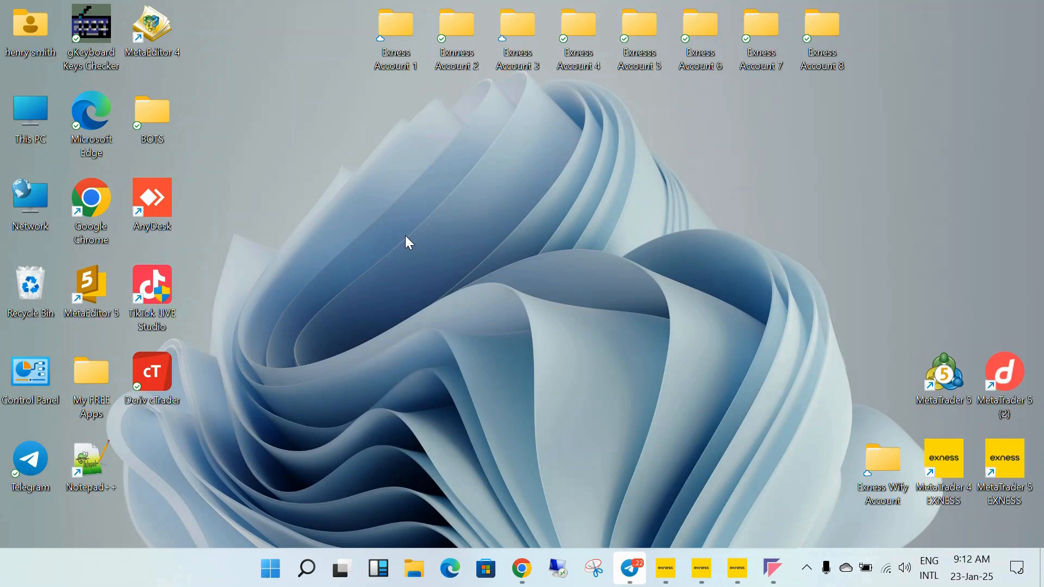
- Switch to Chrome, search for Exness in a new tab and open the broker's website
{"action": "mouse_move", "coordinate": [519, 576]}
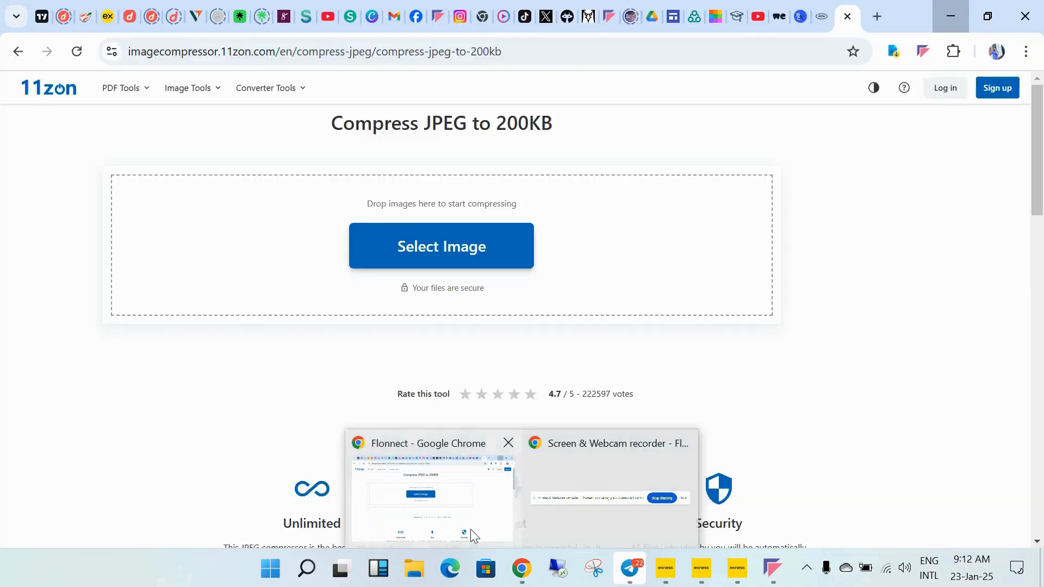
{"action": "left_click", "coordinate": [471, 530]}
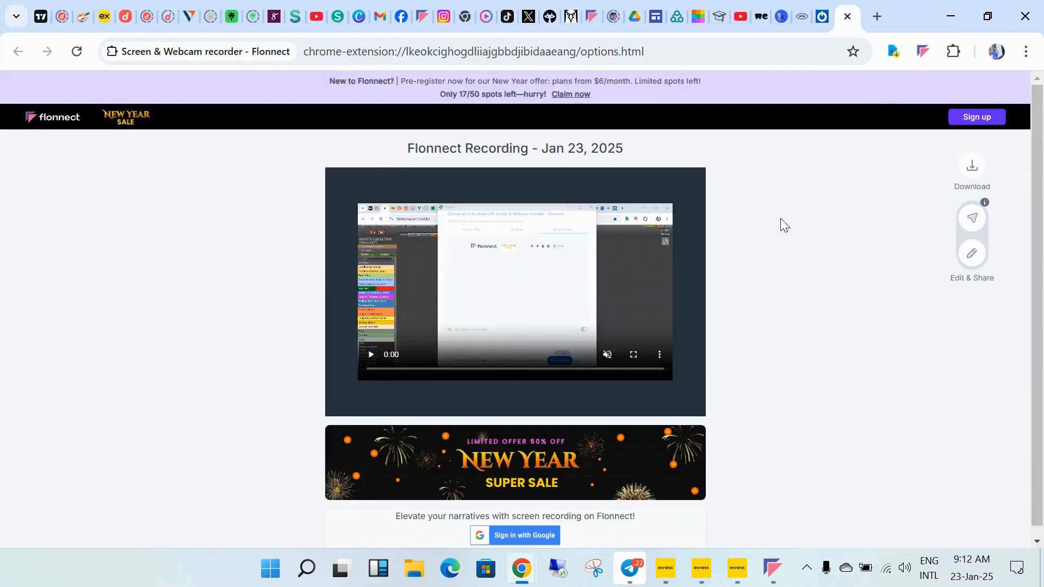
{"action": "left_click", "coordinate": [878, 16]}
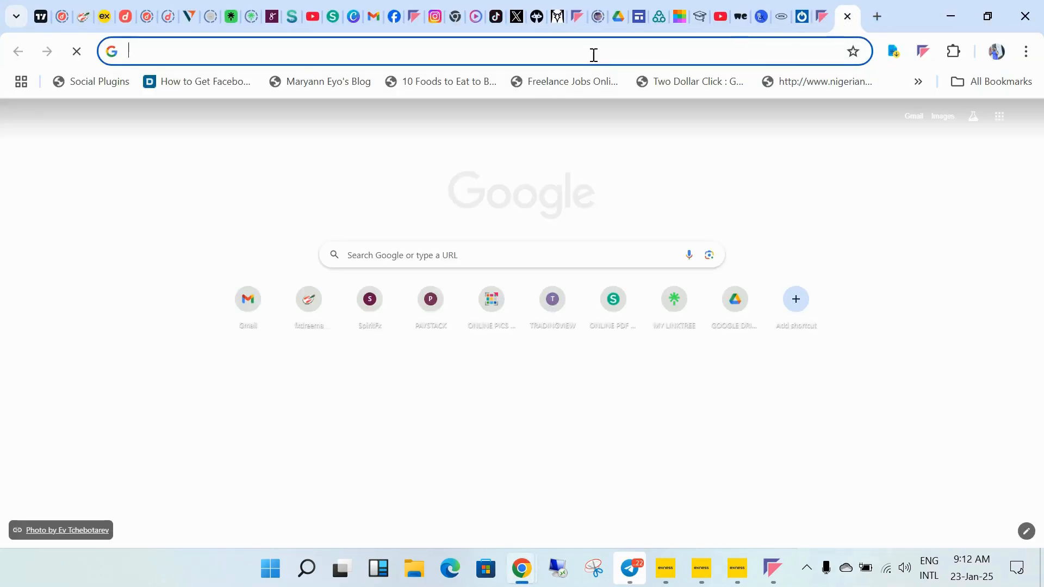
{"action": "type", "text": "exn"}
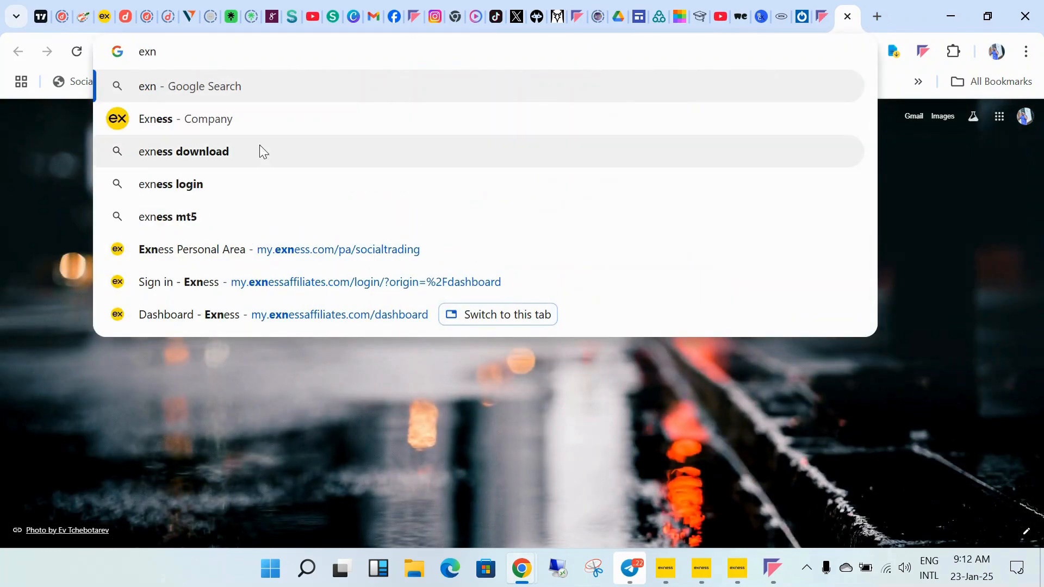
{"action": "left_click", "coordinate": [245, 128]}
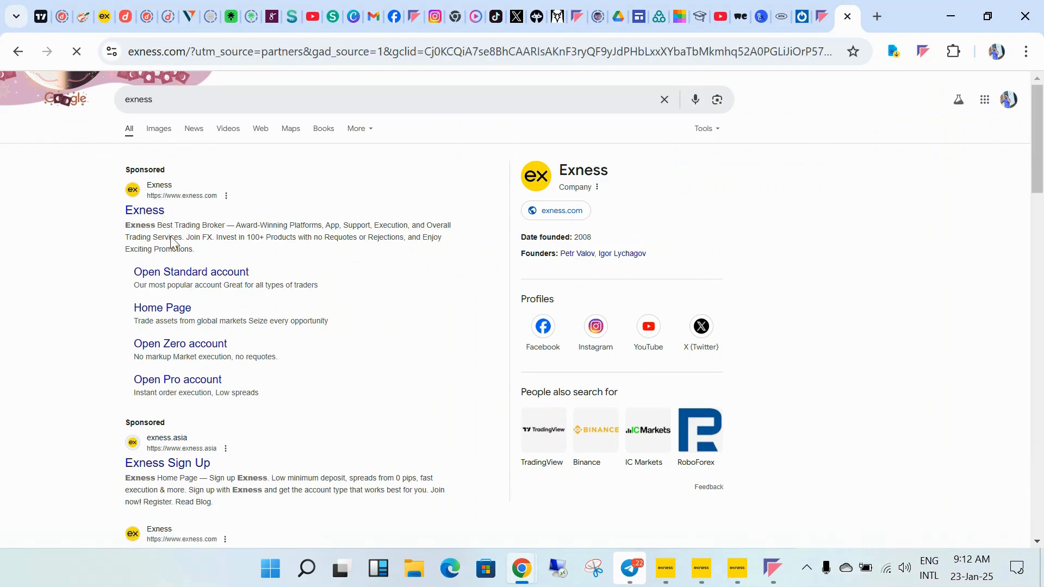
- Examine the Exness website's footer for the MetaTrader 5 platform link, then minimize the browser
{"action": "scroll", "coordinate": [303, 270], "scroll_direction": "down", "scroll_amount": 15}
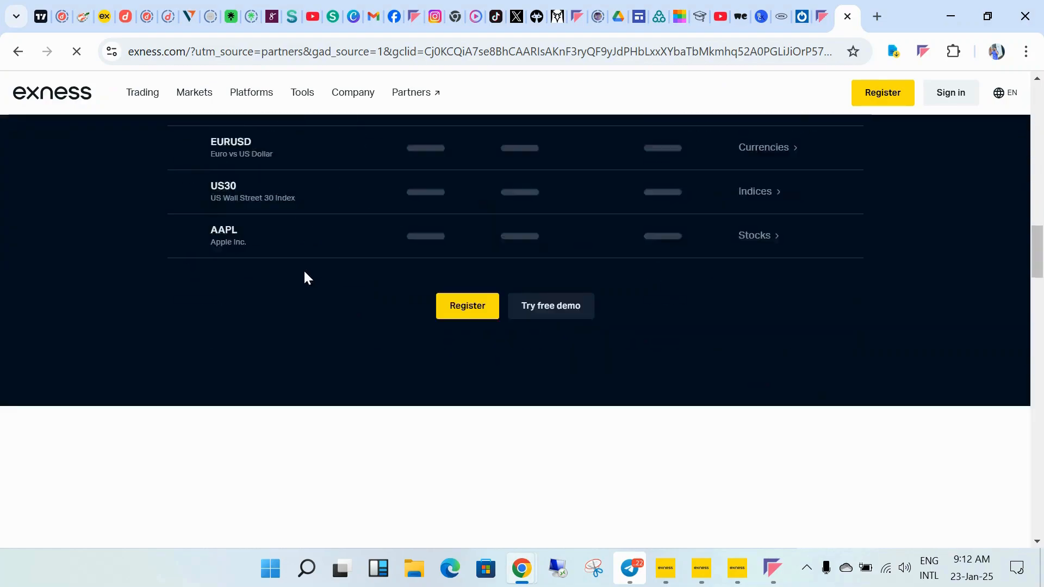
{"action": "scroll", "coordinate": [309, 284], "scroll_direction": "down", "scroll_amount": 20}
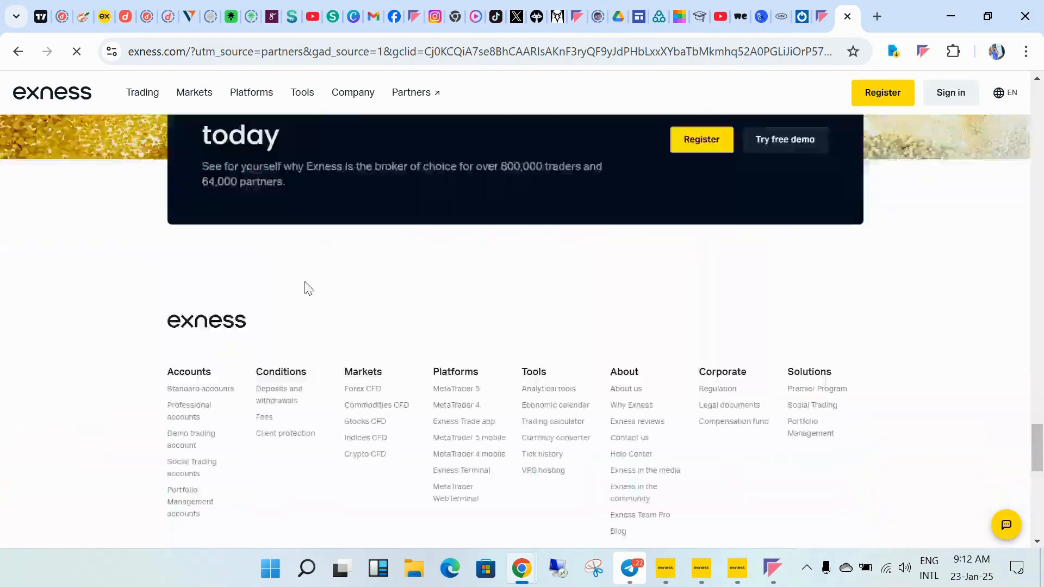
{"action": "scroll", "coordinate": [304, 288], "scroll_direction": "up", "scroll_amount": 15}
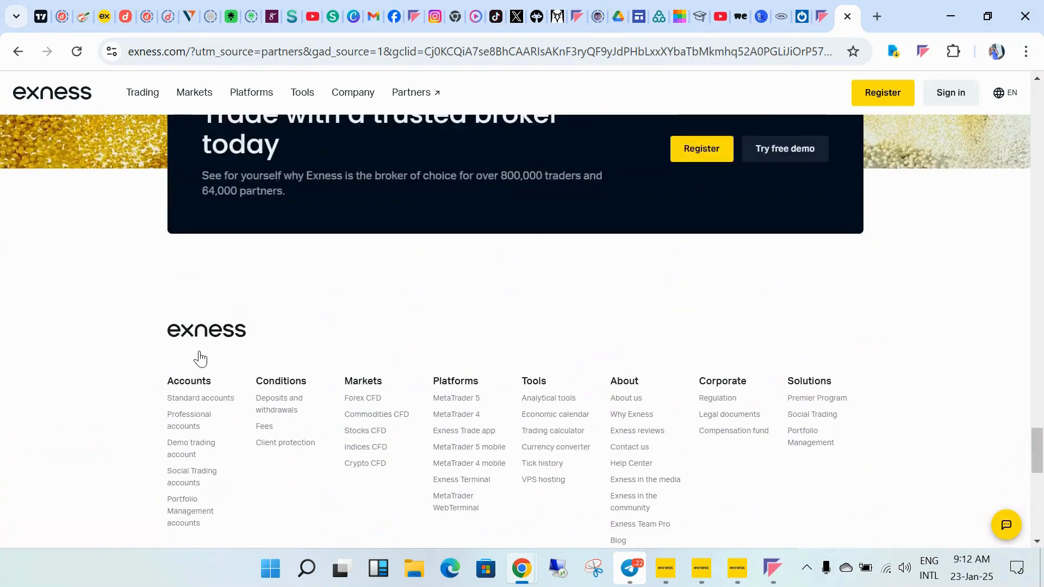
{"action": "scroll", "coordinate": [203, 361], "scroll_direction": "down", "scroll_amount": 2}
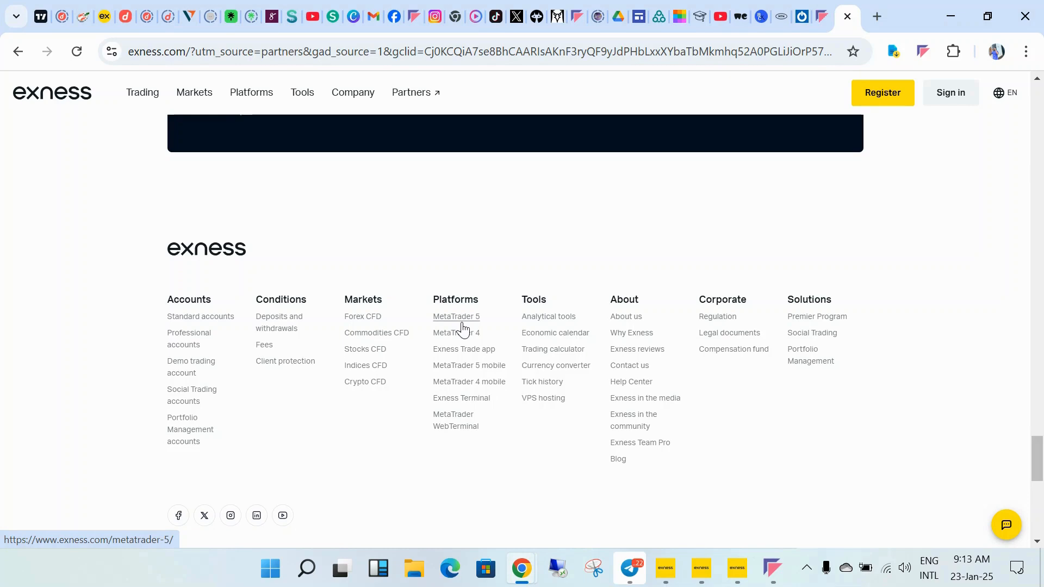
{"action": "left_click", "coordinate": [952, 15]}
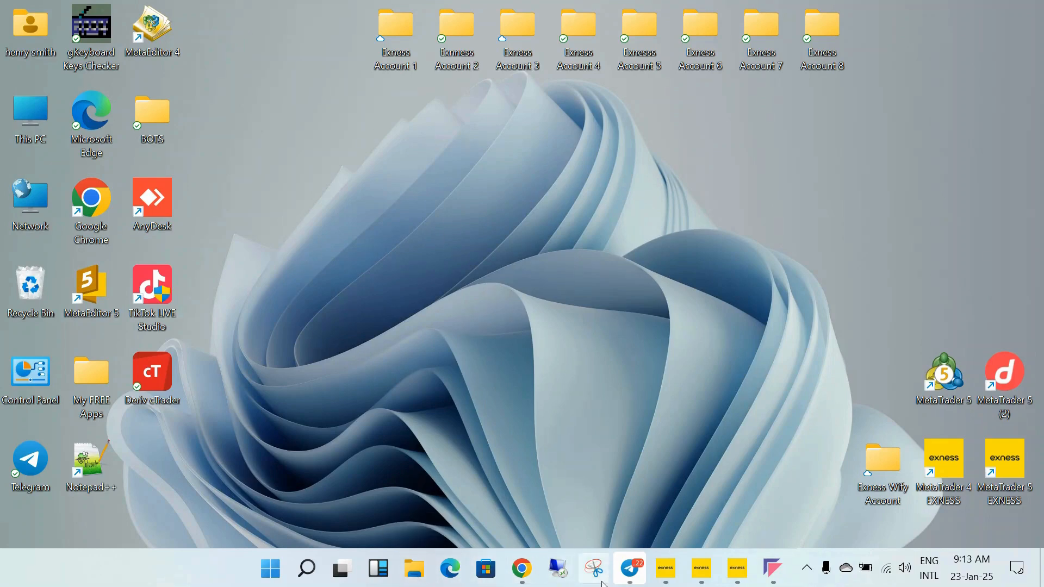
- Switch to Telegram and open the comments on the SPIRITFX COMMUNITY post about the SpiritFX AI Bot
{"action": "left_click", "coordinate": [630, 568]}
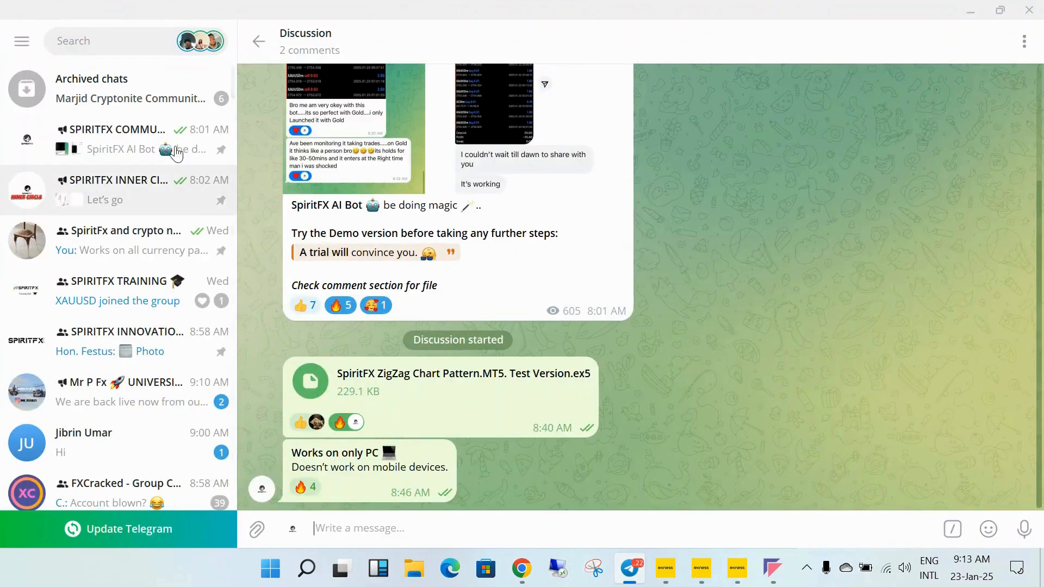
{"action": "left_click", "coordinate": [94, 133]}
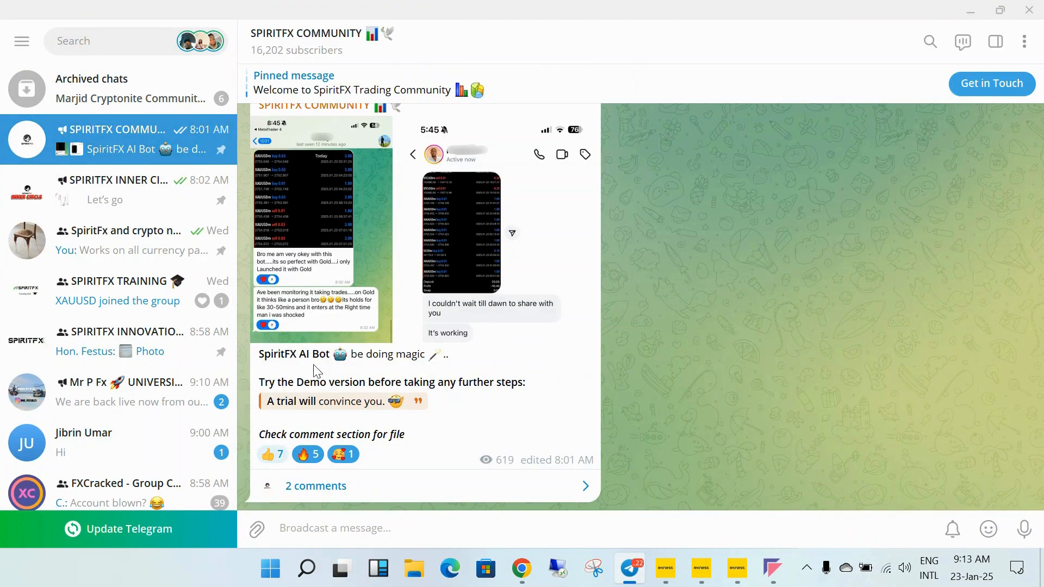
{"action": "left_click", "coordinate": [478, 486]}
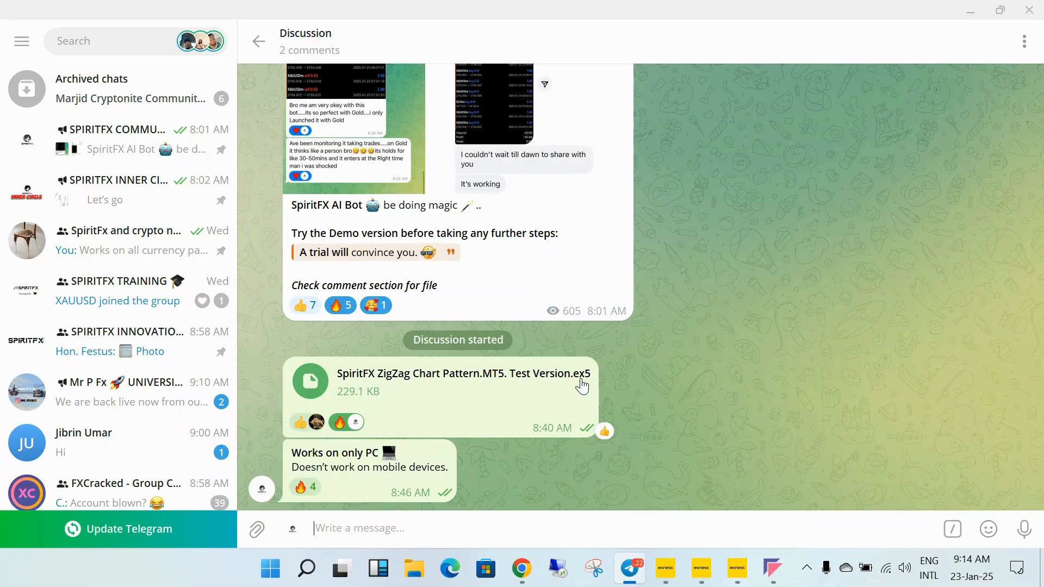
- Save the attached SpiritFX ZigZag Chart Pattern.MT5. Test Version.ex5 file to the Downloads folder
{"action": "left_click", "coordinate": [477, 379]}
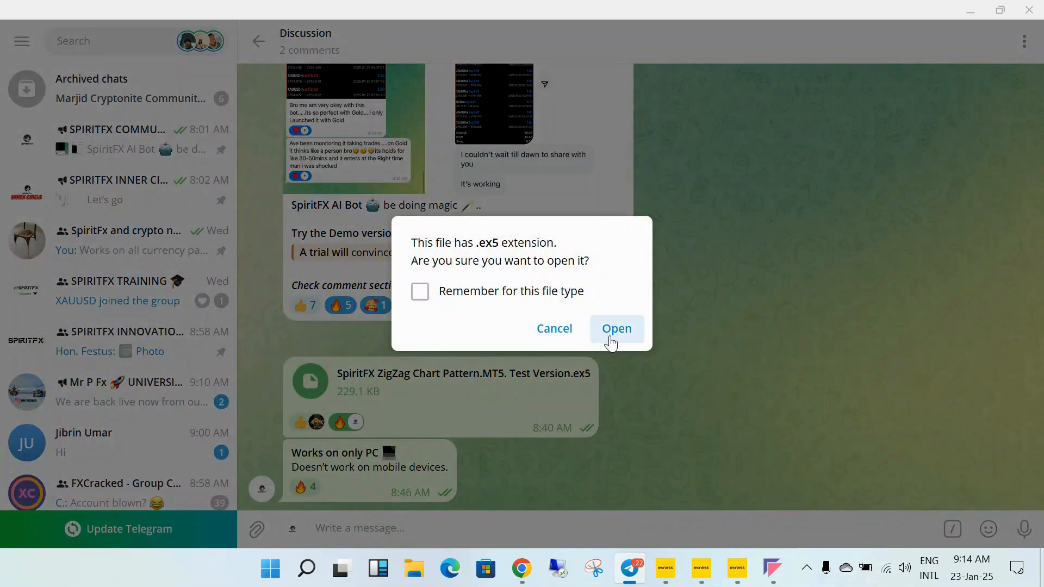
{"action": "left_click", "coordinate": [604, 367]}
{"action": "right_click", "coordinate": [491, 382]}
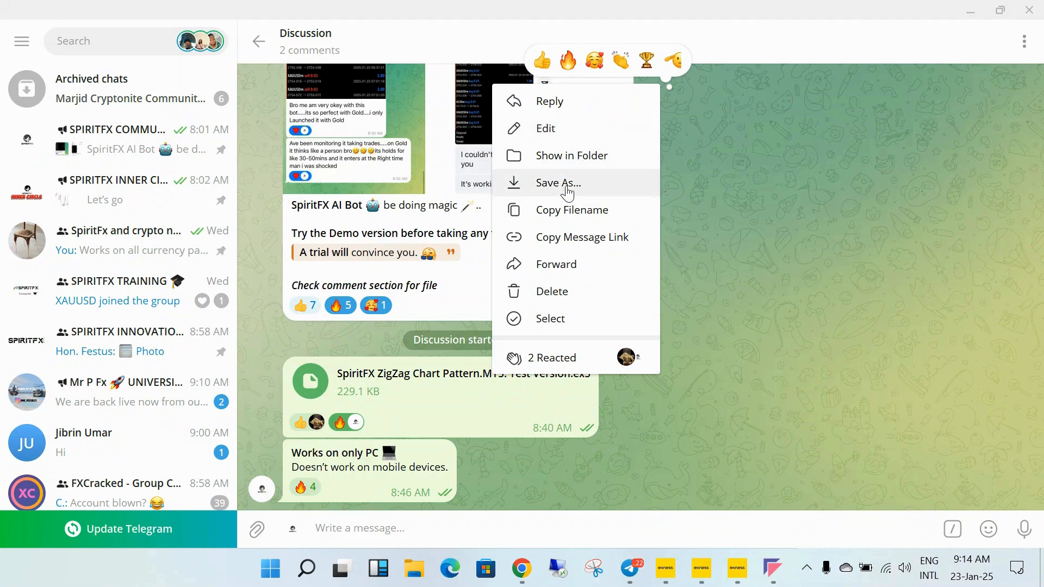
{"action": "left_click", "coordinate": [568, 184]}
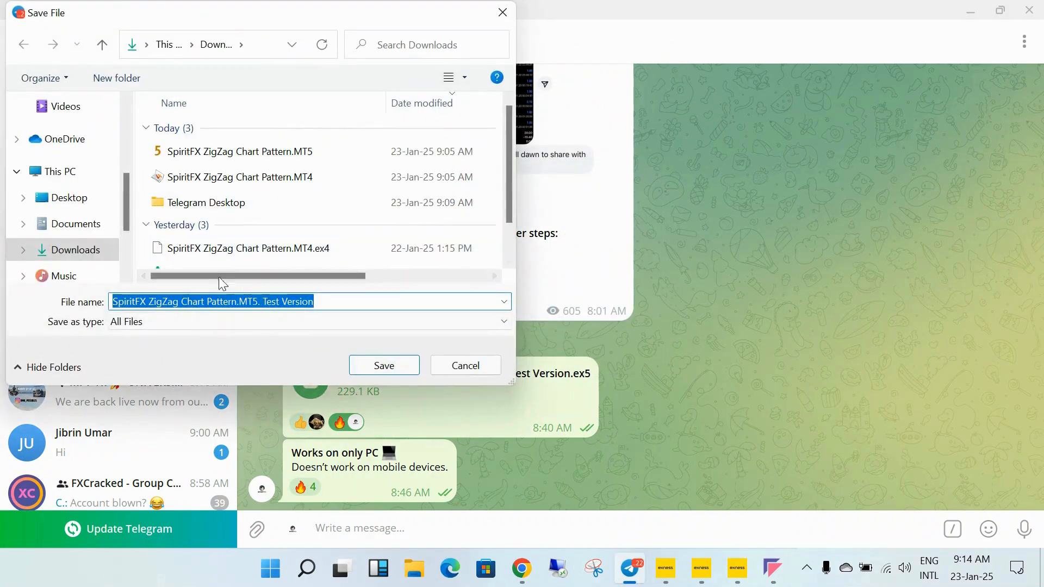
{"action": "left_click", "coordinate": [398, 366]}
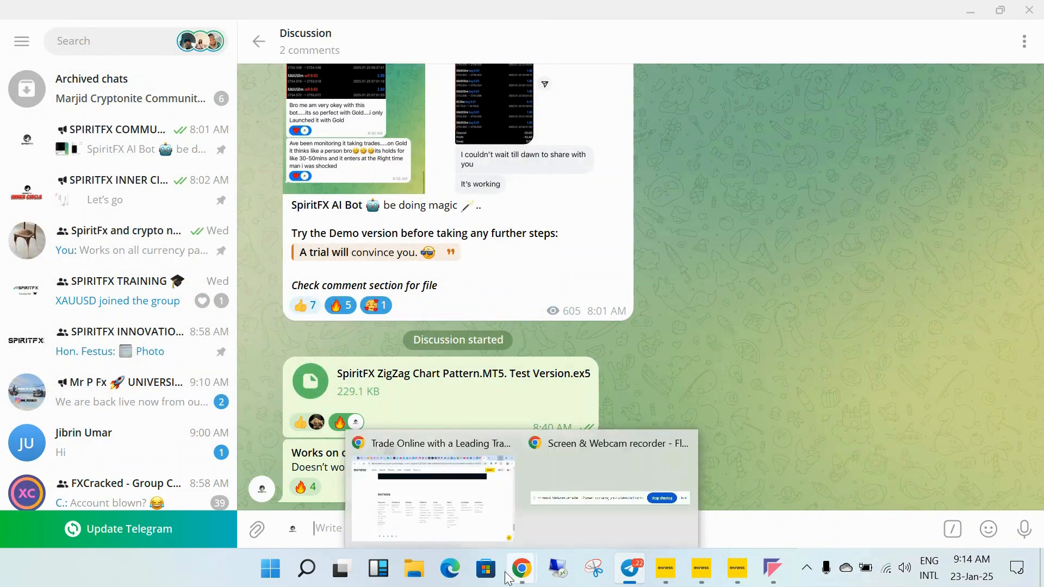
- Check for the saved MT5 Test Version bot file in File Explorer's Downloads folder, then minimize the window
{"action": "left_click", "coordinate": [415, 569]}
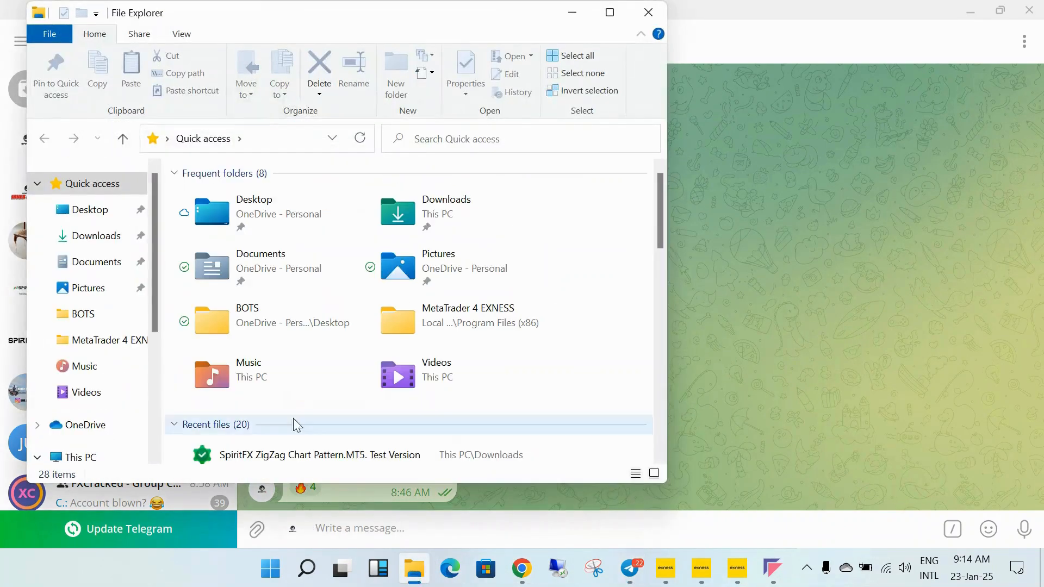
{"action": "left_click", "coordinate": [90, 239]}
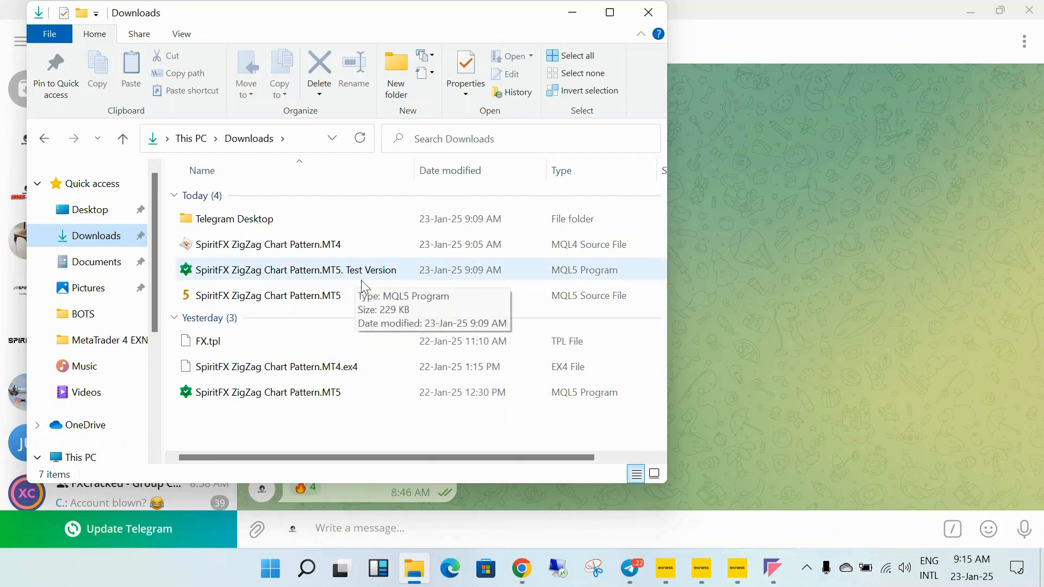
{"action": "left_click", "coordinate": [572, 13]}
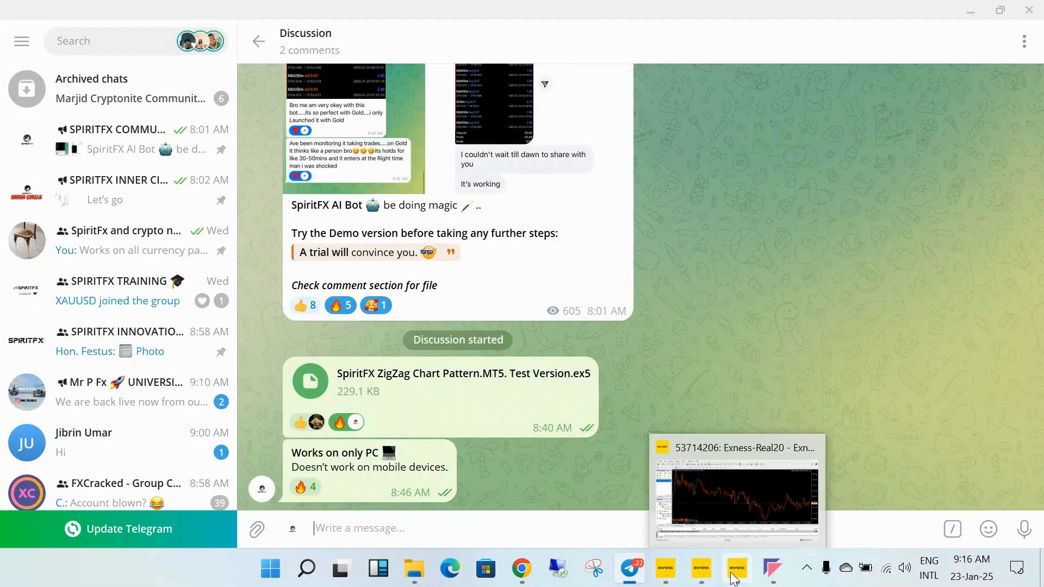
- Switch to the MetaTrader 5 demo account and close the open btcusdz and gbpjpyz positions
{"action": "left_click", "coordinate": [735, 578]}
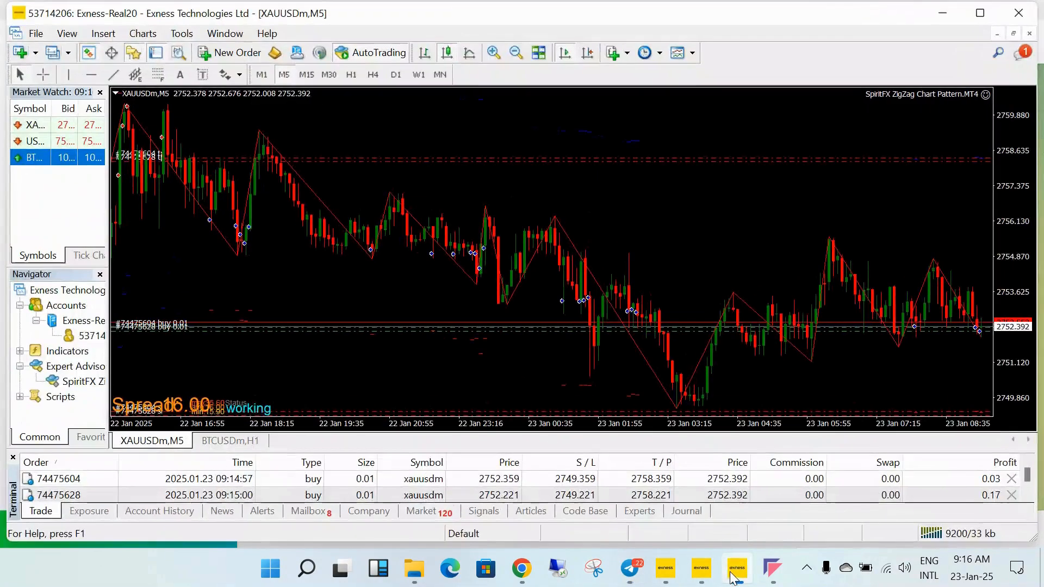
{"action": "left_click", "coordinate": [700, 571]}
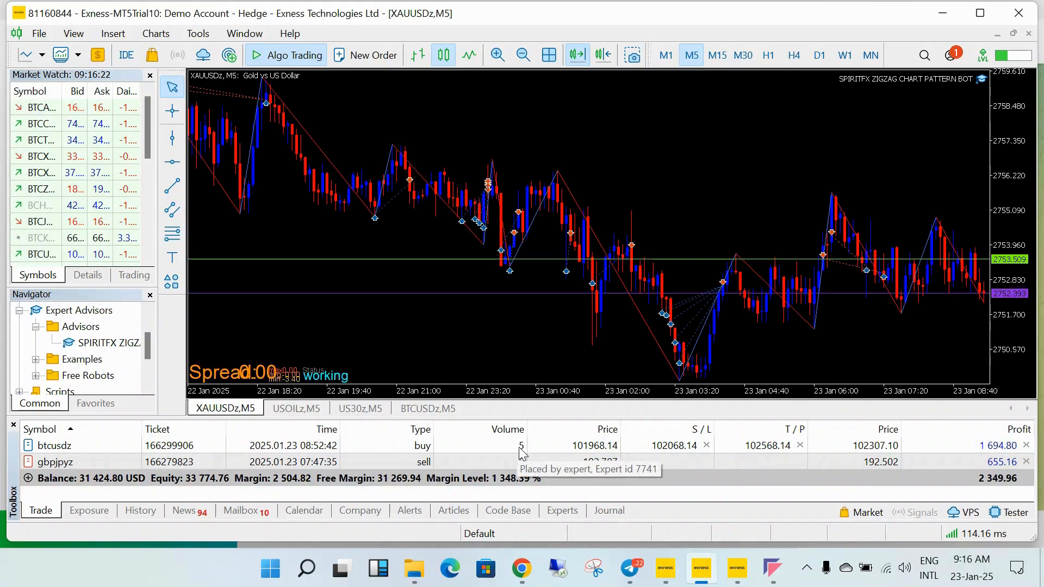
{"action": "left_click", "coordinate": [1027, 446]}
{"action": "left_click", "coordinate": [1027, 446]}
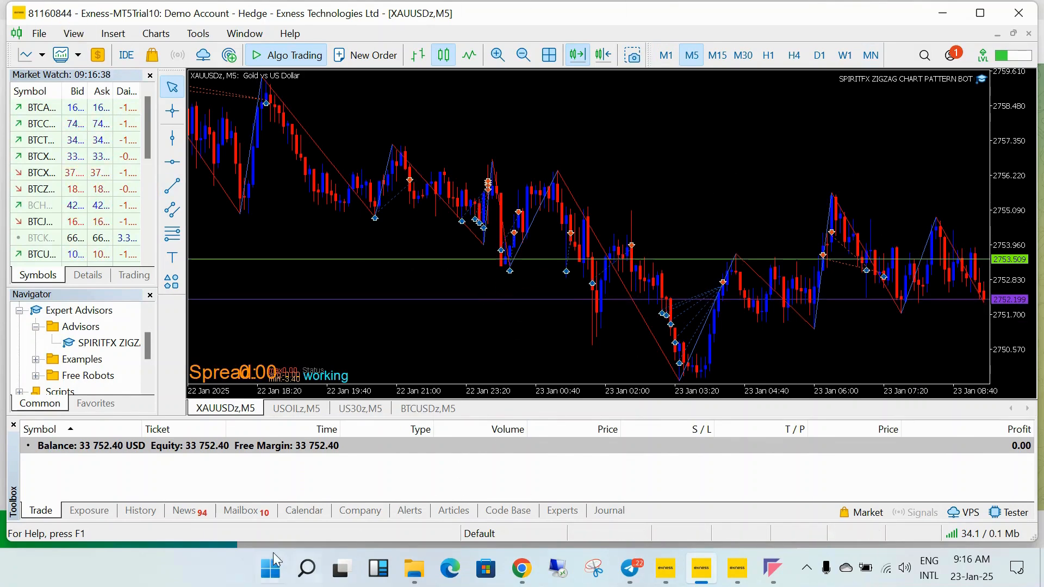
- Open the MetaTrader 5 data folder and go to MQL5 > Experts > Advisors
{"action": "left_click", "coordinate": [40, 34]}
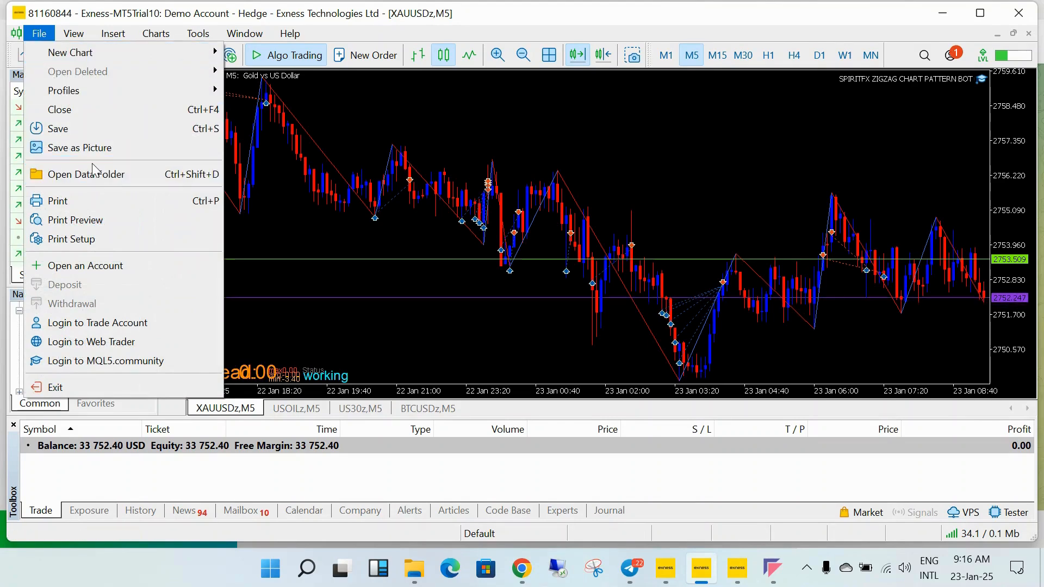
{"action": "left_click", "coordinate": [94, 168]}
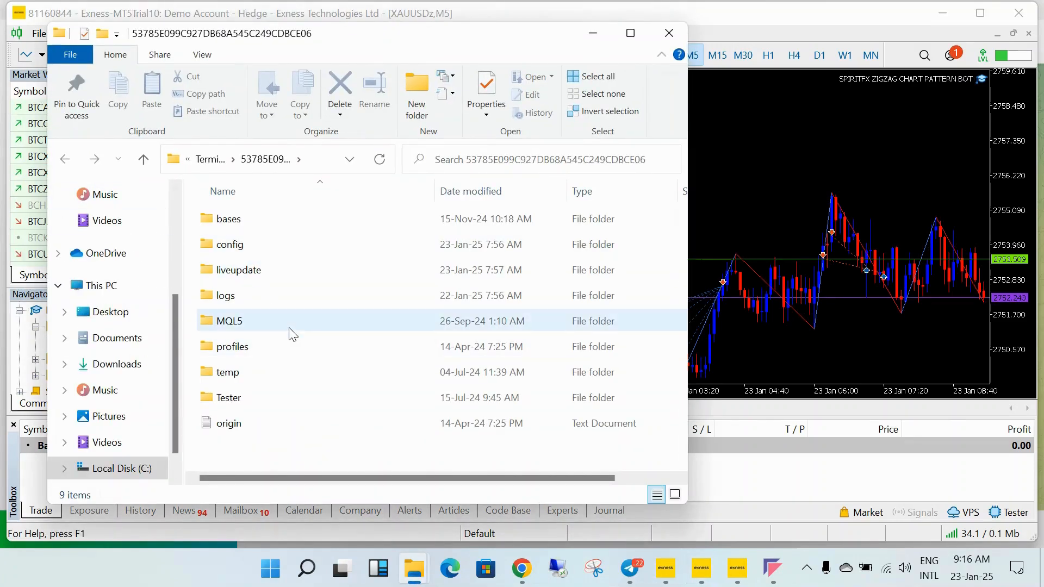
{"action": "double_click", "coordinate": [290, 329]}
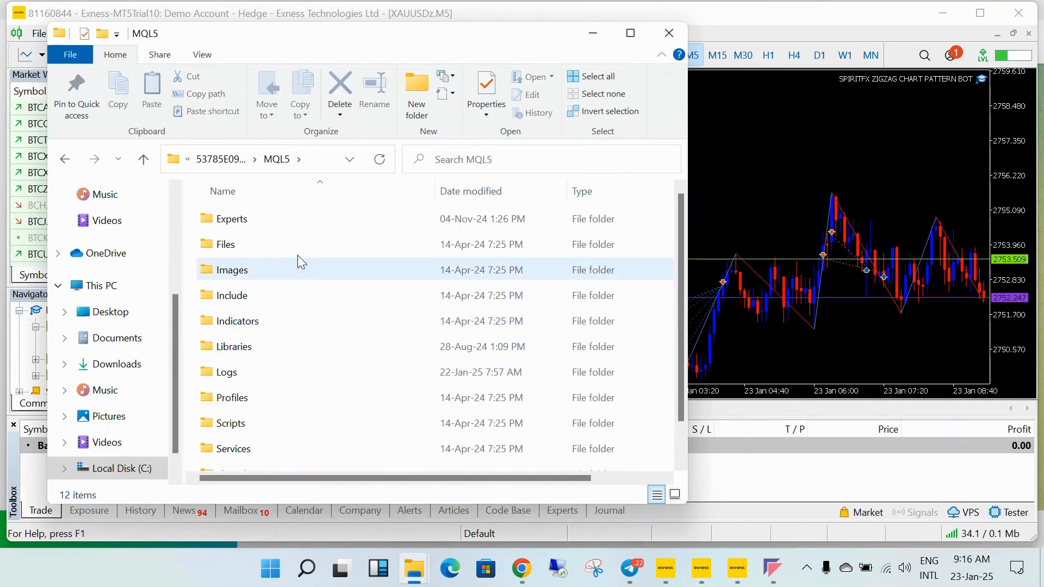
{"action": "double_click", "coordinate": [298, 221]}
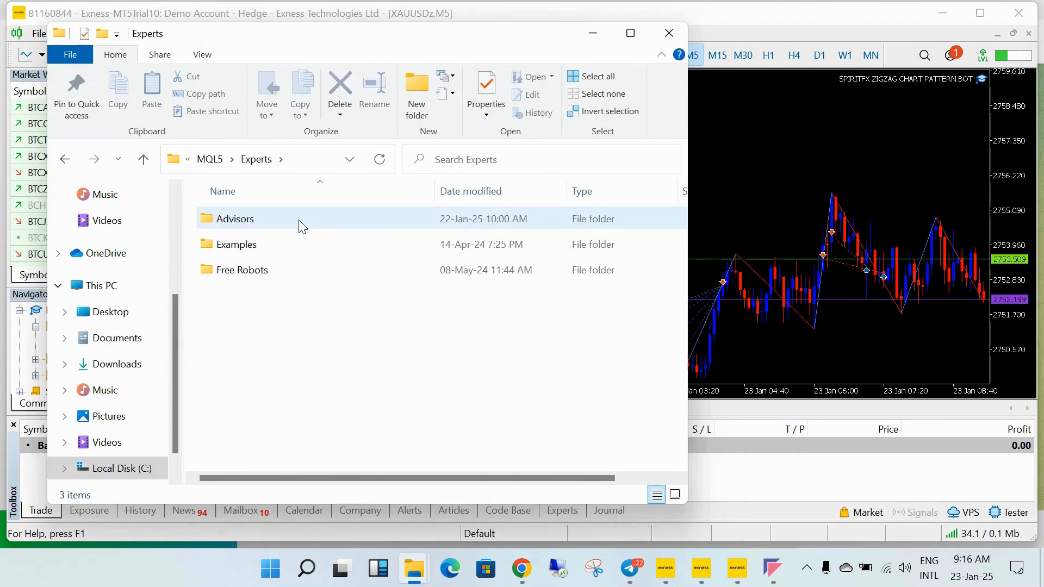
{"action": "double_click", "coordinate": [299, 220]}
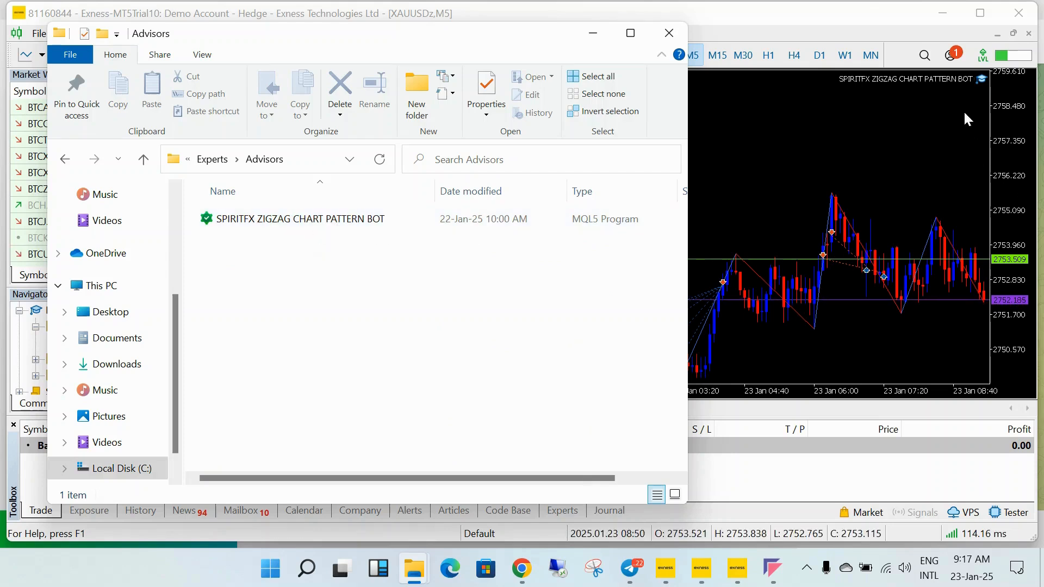
- Delete the SPIRITFX ZIGZAG CHART PATTERN BOT file from the Advisors folder and refresh MetaTrader 5's Expert Advisors list
{"action": "right_click", "coordinate": [343, 231]}
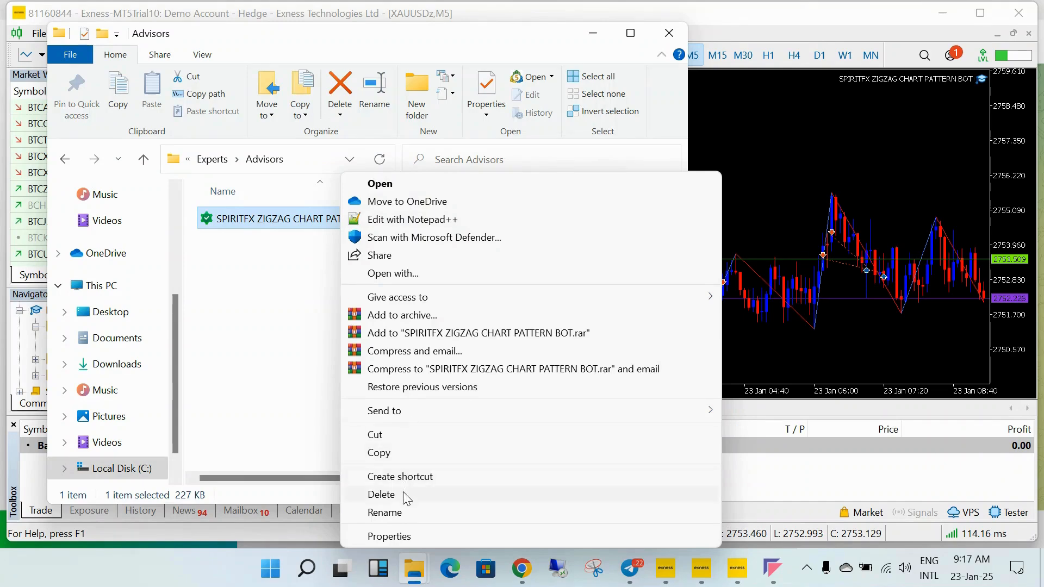
{"action": "left_click", "coordinate": [403, 494]}
{"action": "left_click", "coordinate": [669, 33]}
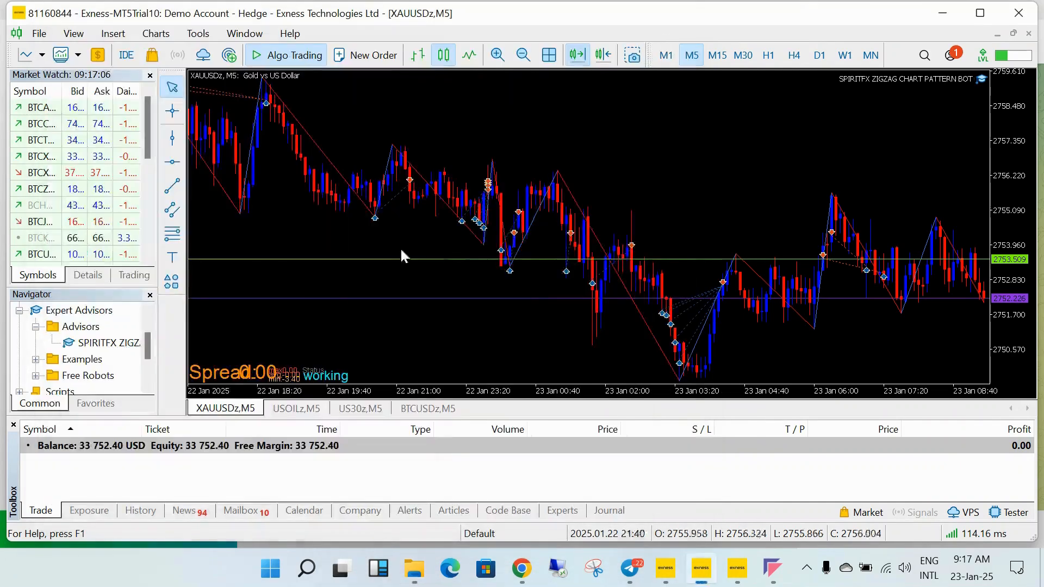
{"action": "right_click", "coordinate": [80, 327]}
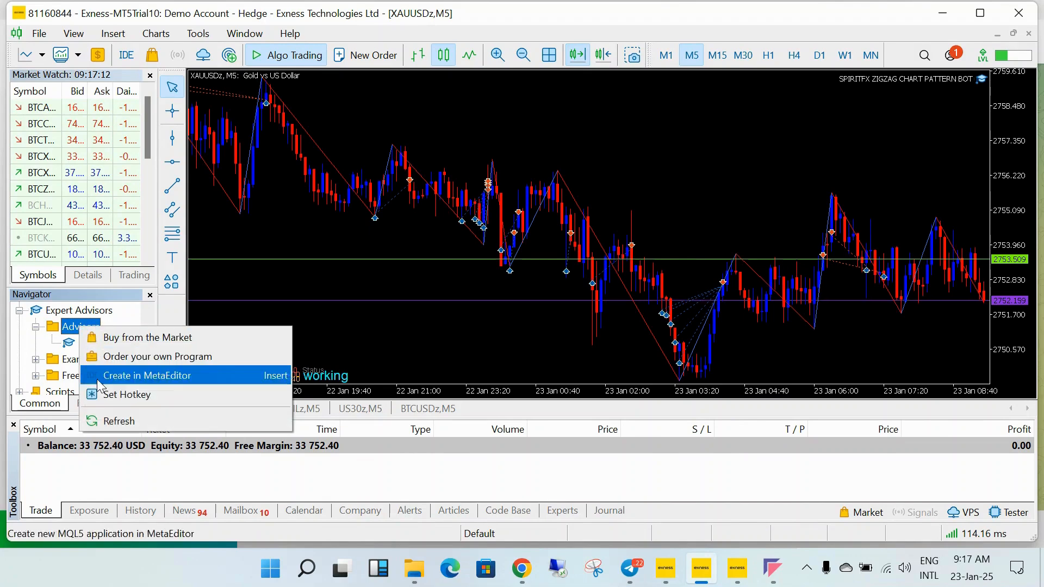
{"action": "left_click", "coordinate": [111, 422]}
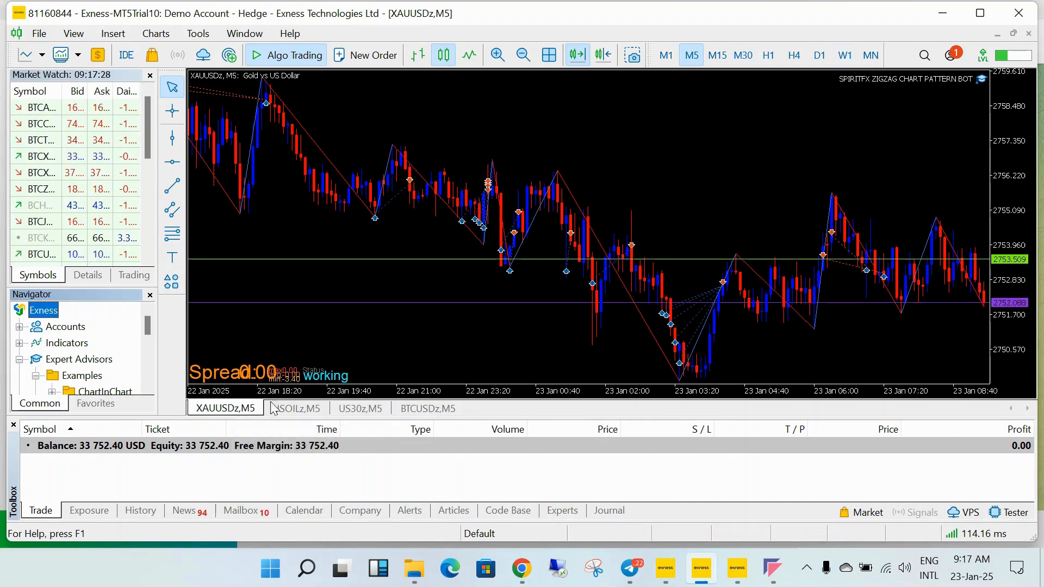
- Close the XAUUSDz M5 chart
{"action": "right_click", "coordinate": [228, 413]}
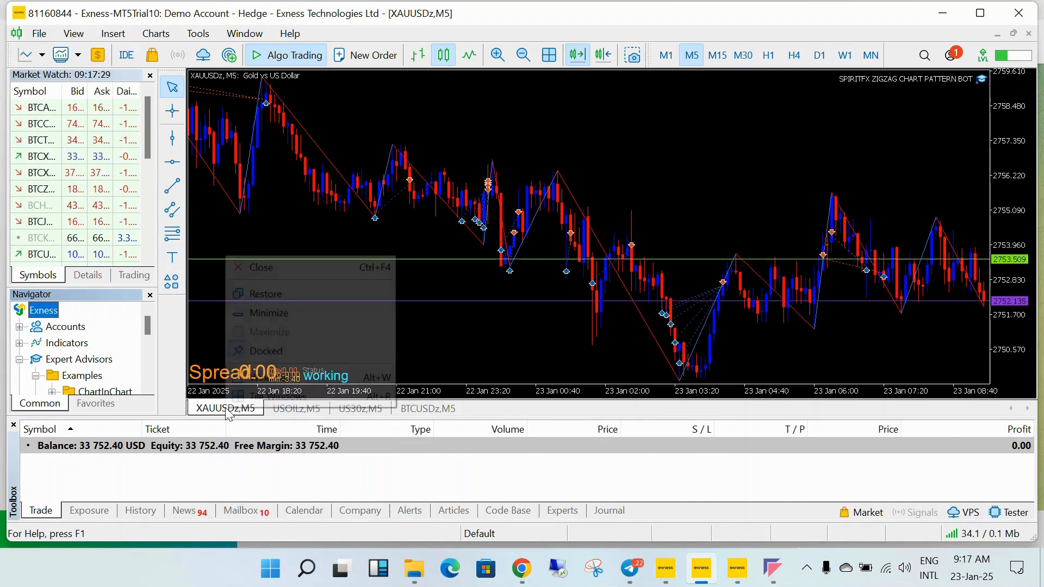
{"action": "left_click", "coordinate": [264, 268]}
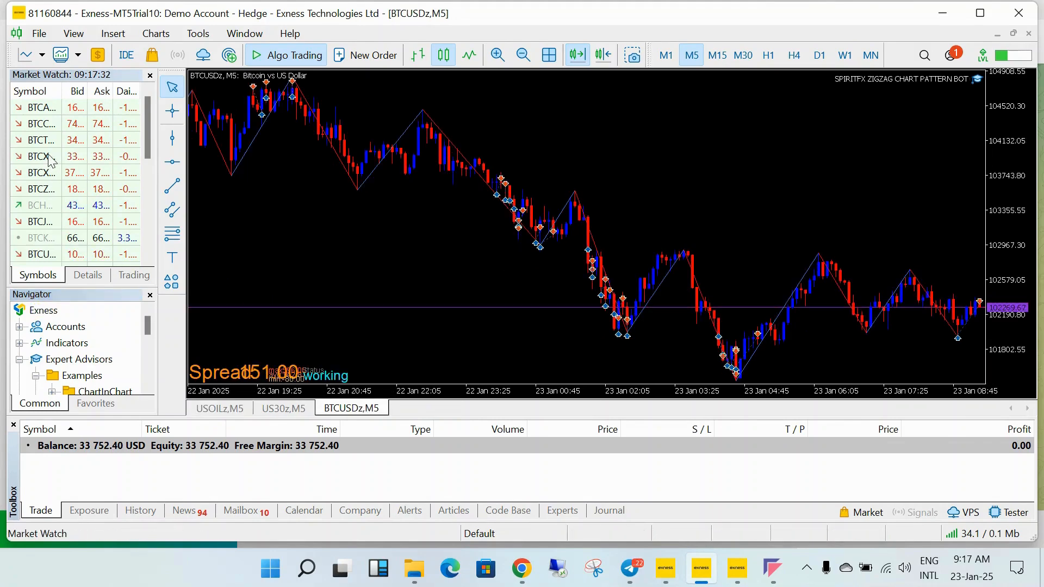
- Open a new XAUUSDz chart from the Market Watch symbols and apply the SIMPLE template to it
{"action": "scroll", "coordinate": [87, 158], "scroll_direction": "down", "scroll_amount": 5}
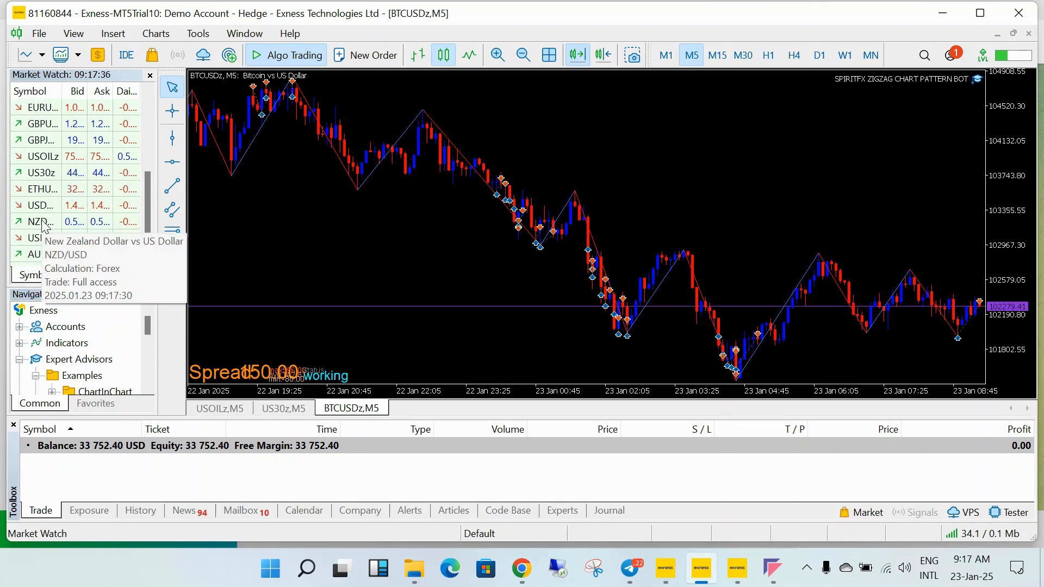
{"action": "scroll", "coordinate": [44, 163], "scroll_direction": "up", "scroll_amount": 3}
{"action": "right_click", "coordinate": [44, 140]}
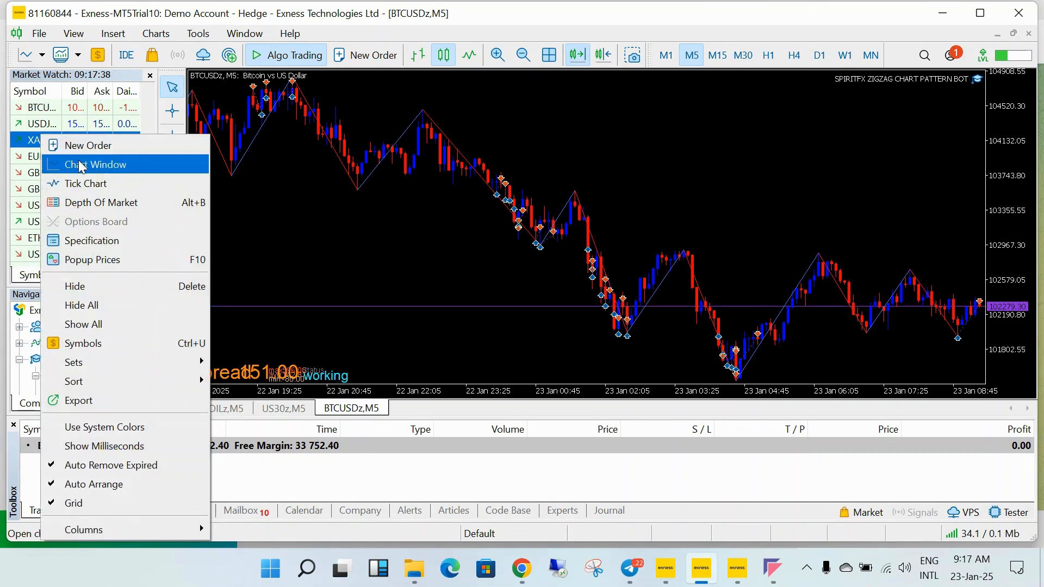
{"action": "left_click", "coordinate": [83, 168]}
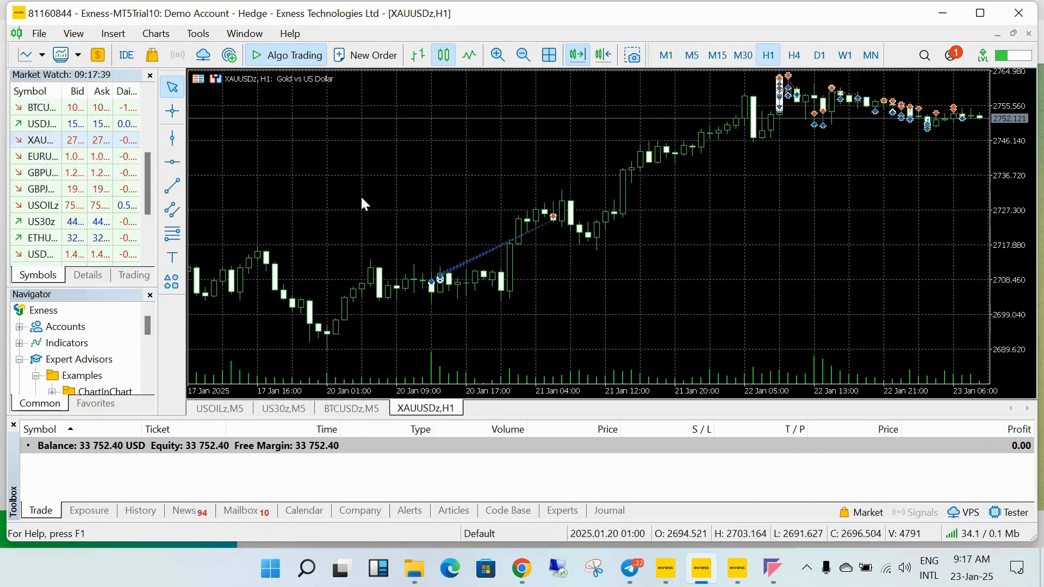
{"action": "right_click", "coordinate": [544, 145]}
{"action": "mouse_move", "coordinate": [615, 241]}
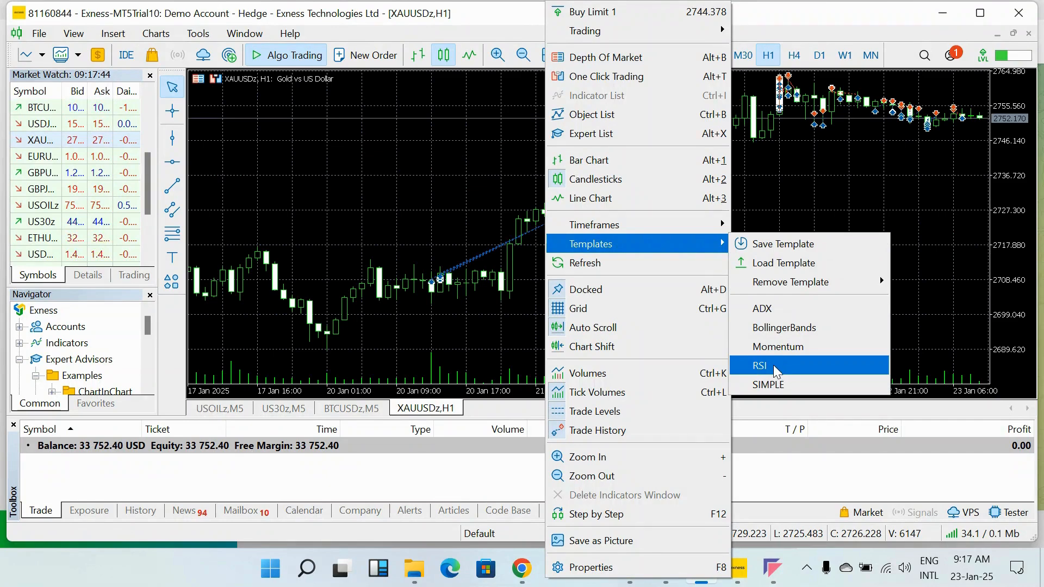
{"action": "left_click", "coordinate": [769, 385]}
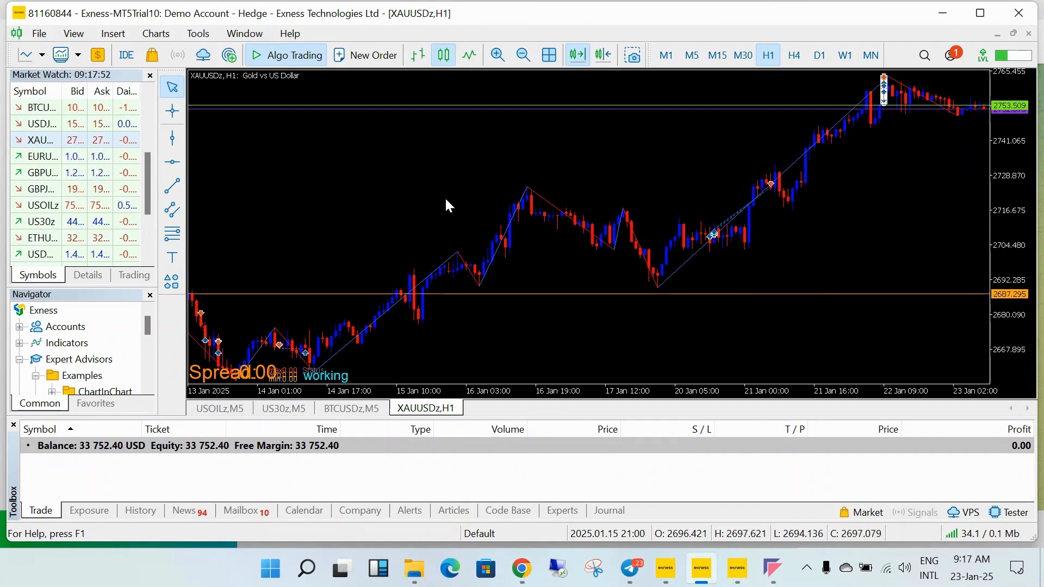
- Open the terminal's data folder and go to MQL5 > Experts > Advisors
{"action": "left_click", "coordinate": [37, 42]}
{"action": "left_click", "coordinate": [91, 174]}
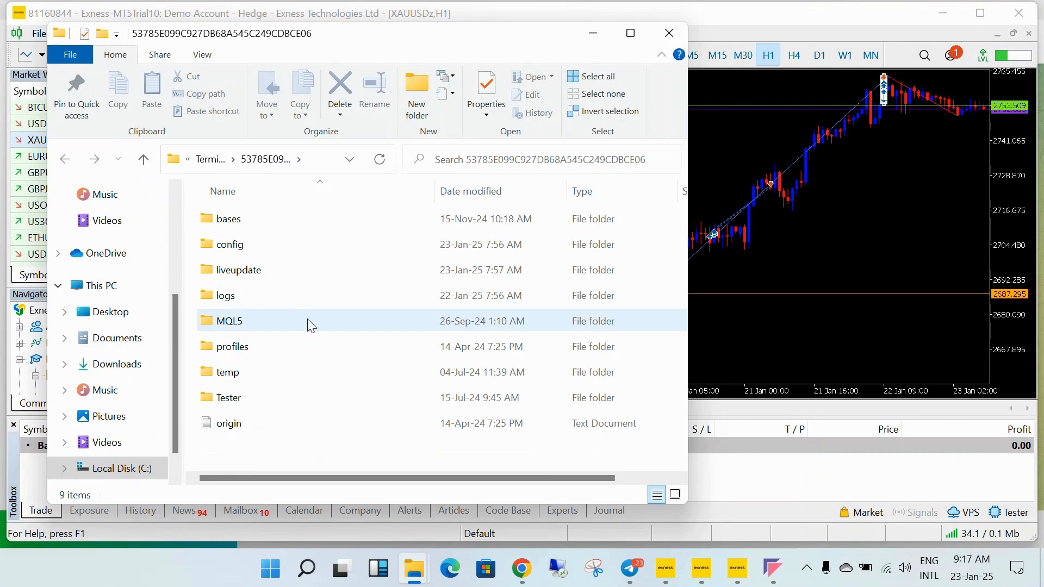
{"action": "double_click", "coordinate": [311, 324]}
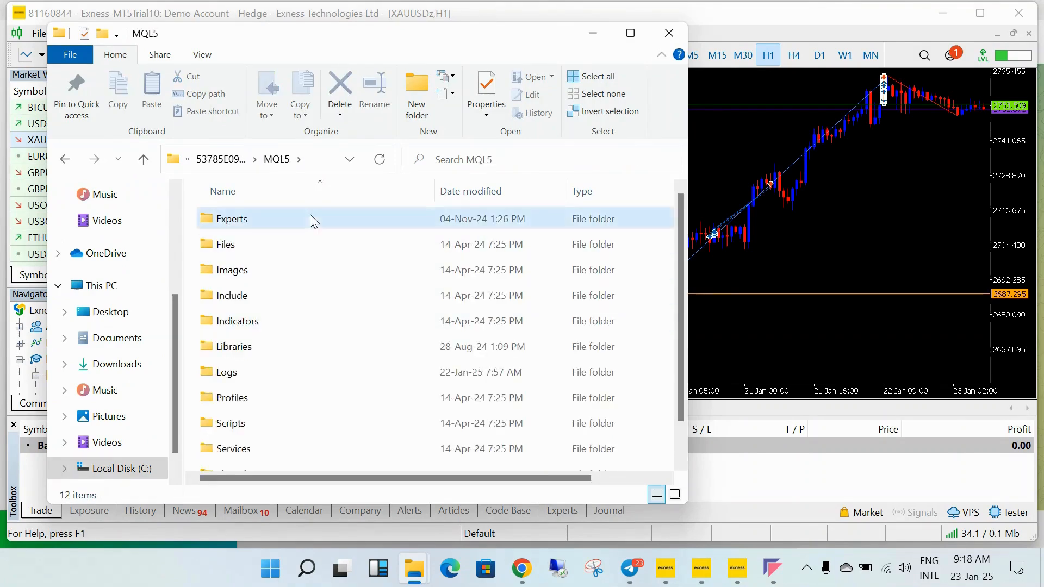
{"action": "double_click", "coordinate": [314, 220]}
{"action": "double_click", "coordinate": [308, 221]}
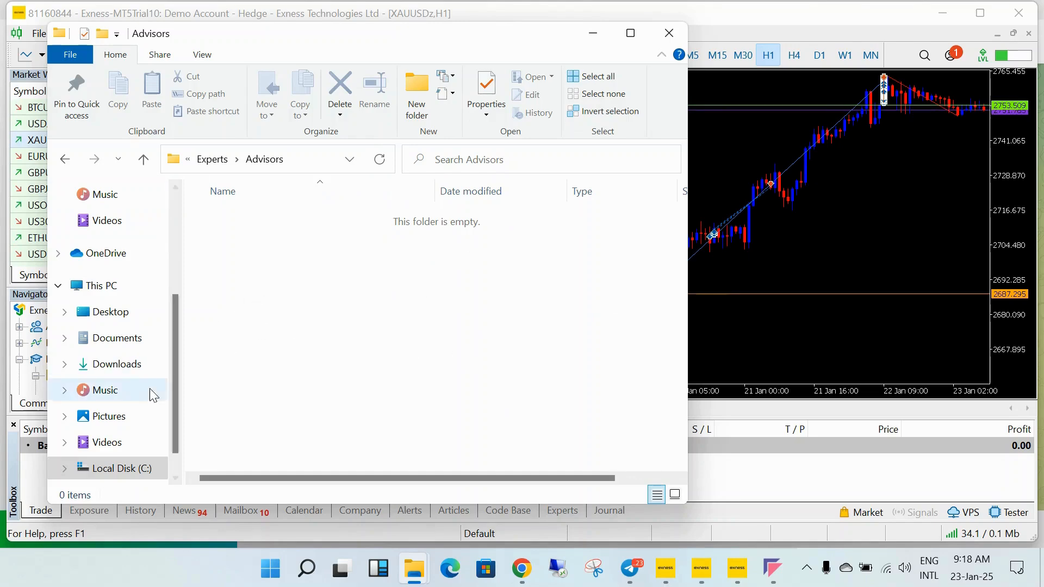
- Copy the SpiritFX ZigZag Chart Pattern.MT5. Test Version program from Downloads into the Advisors folder and close the file window
{"action": "left_click", "coordinate": [127, 375]}
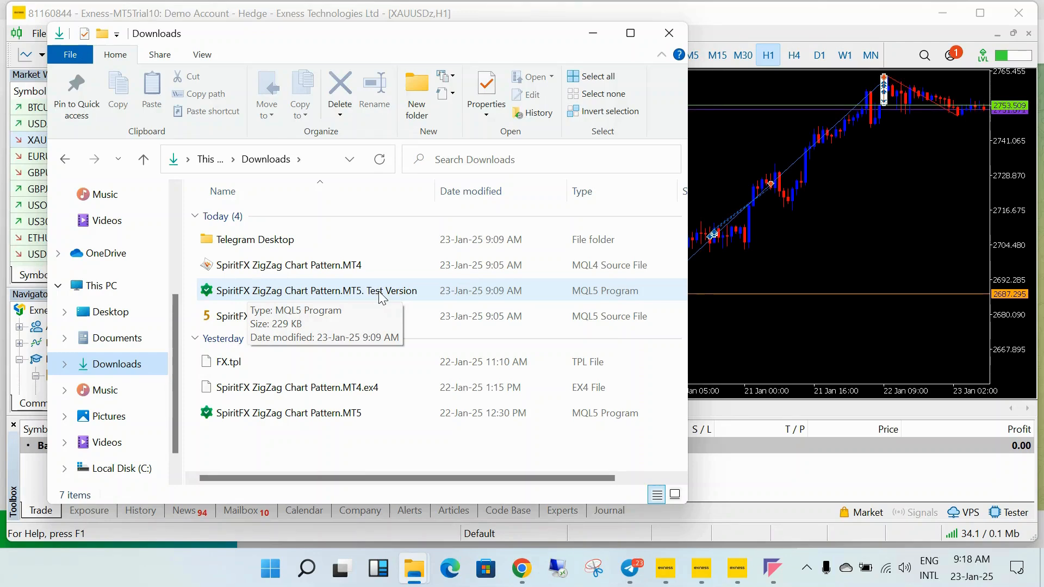
{"action": "right_click", "coordinate": [379, 293]}
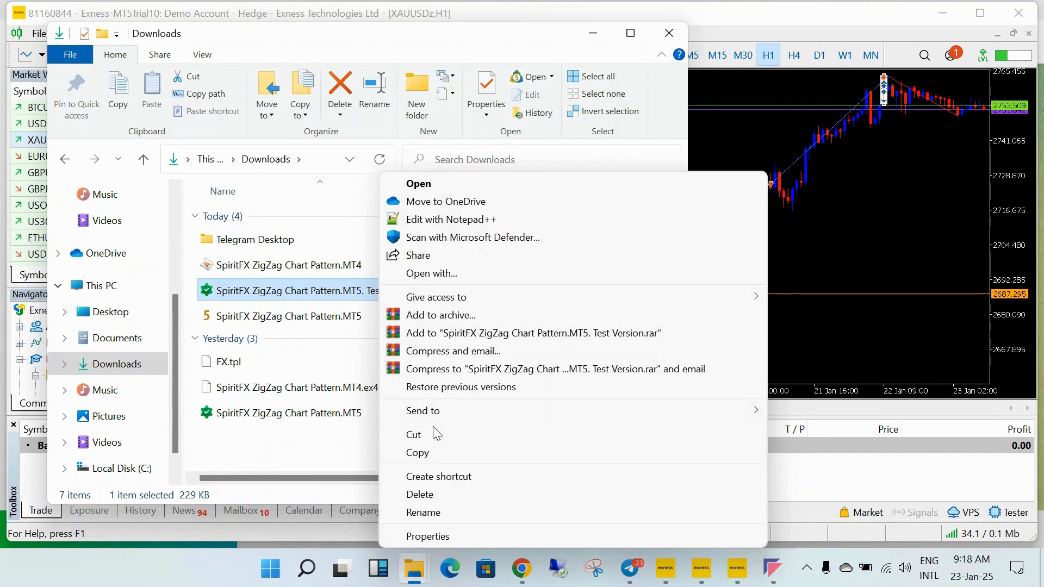
{"action": "left_click", "coordinate": [435, 453]}
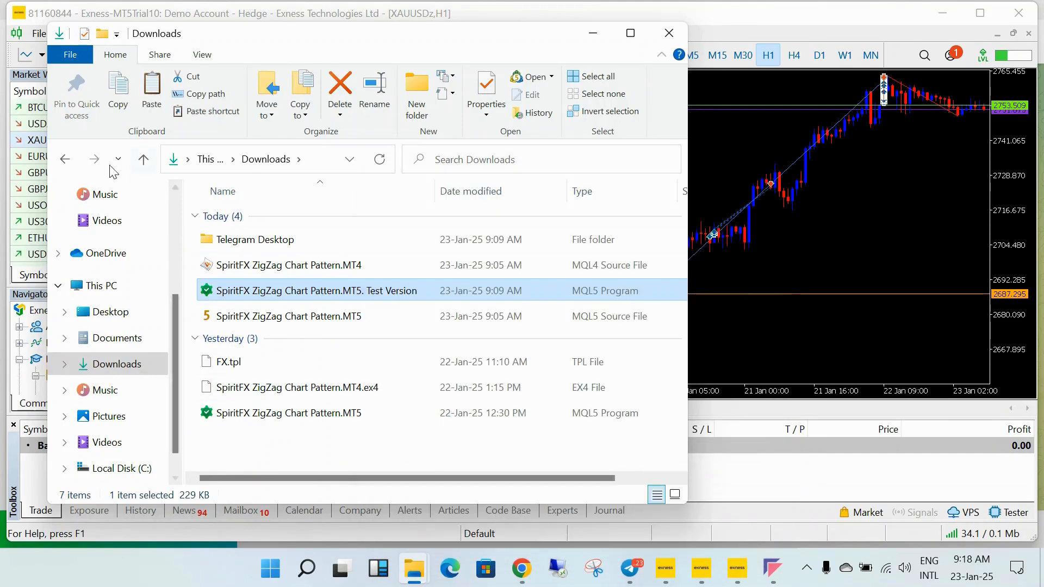
{"action": "left_click", "coordinate": [65, 159]}
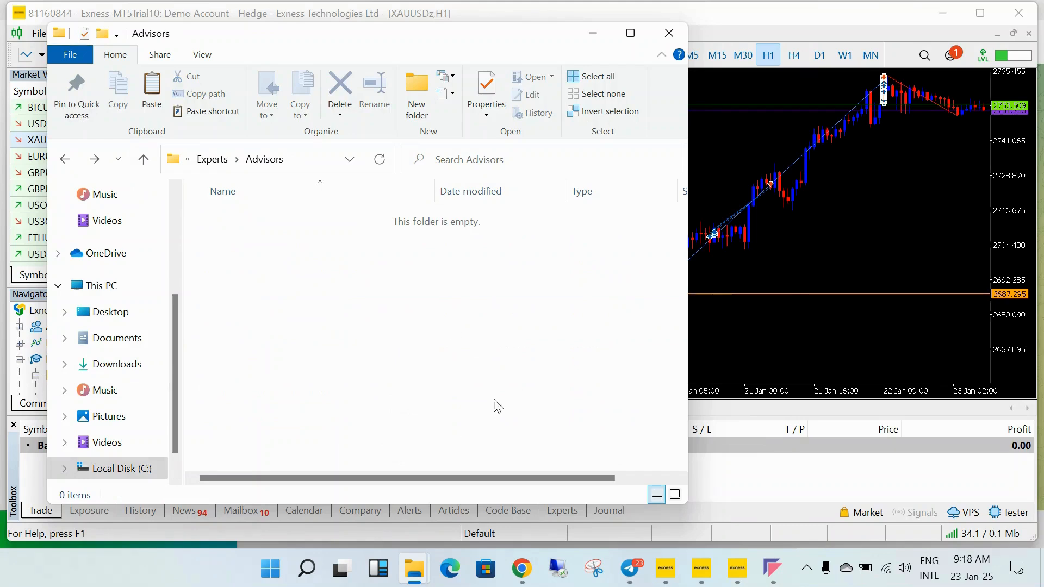
{"action": "right_click", "coordinate": [341, 280]}
{"action": "left_click", "coordinate": [409, 384]}
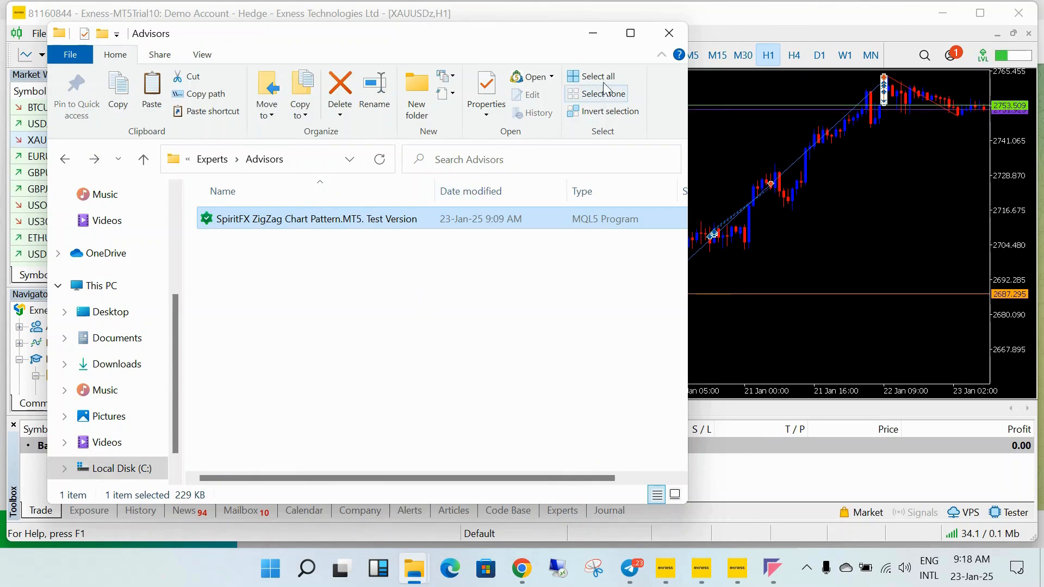
{"action": "left_click", "coordinate": [668, 34]}
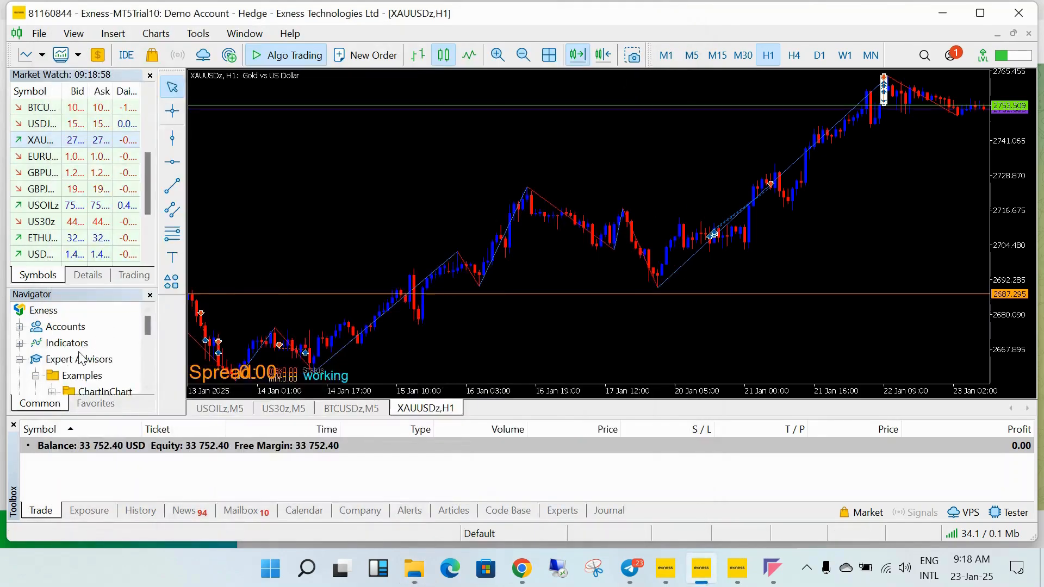
- Refresh the Expert Advisors list in the Navigator to load the copied test bot under Advisors
{"action": "left_click", "coordinate": [78, 358]}
{"action": "right_click", "coordinate": [78, 356]}
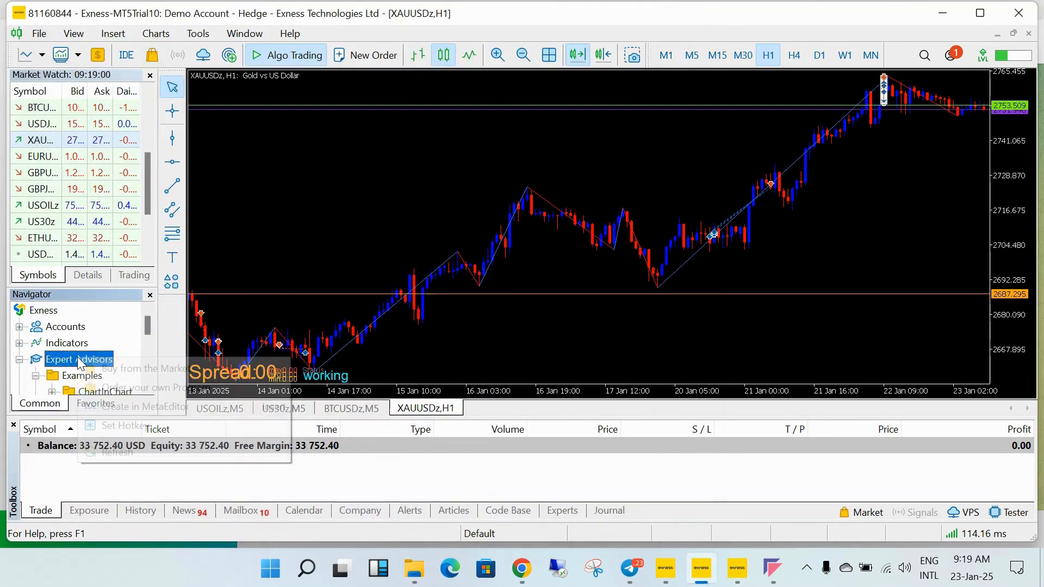
{"action": "left_click", "coordinate": [130, 450]}
{"action": "scroll", "coordinate": [111, 384], "scroll_direction": "down", "scroll_amount": 1}
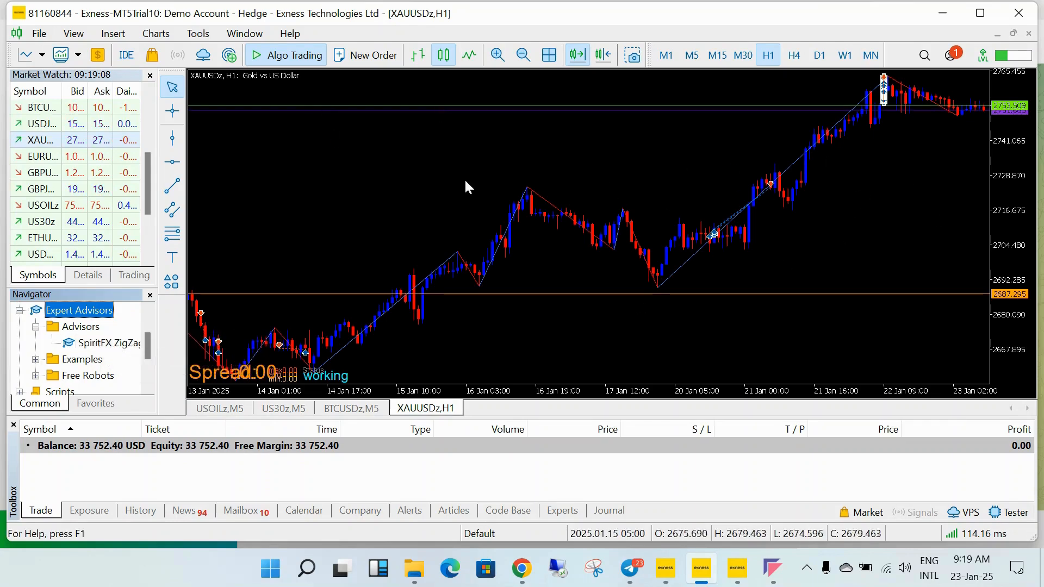
- Review the SpiritFX test bot's common settings and input values for the XAUUSDz H1 chart, leaving without attaching it
{"action": "double_click", "coordinate": [104, 343]}
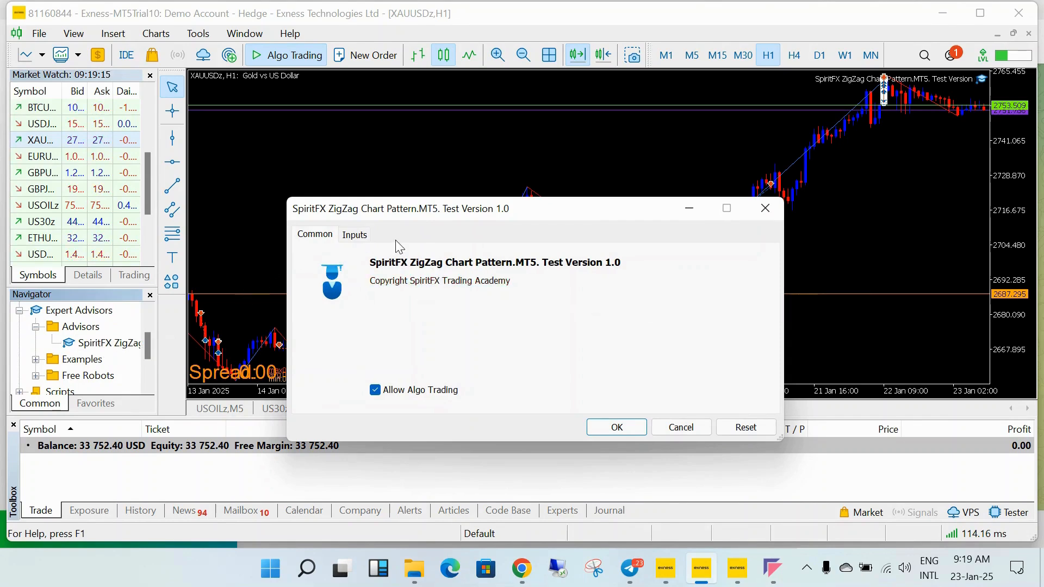
{"action": "left_click", "coordinate": [355, 235]}
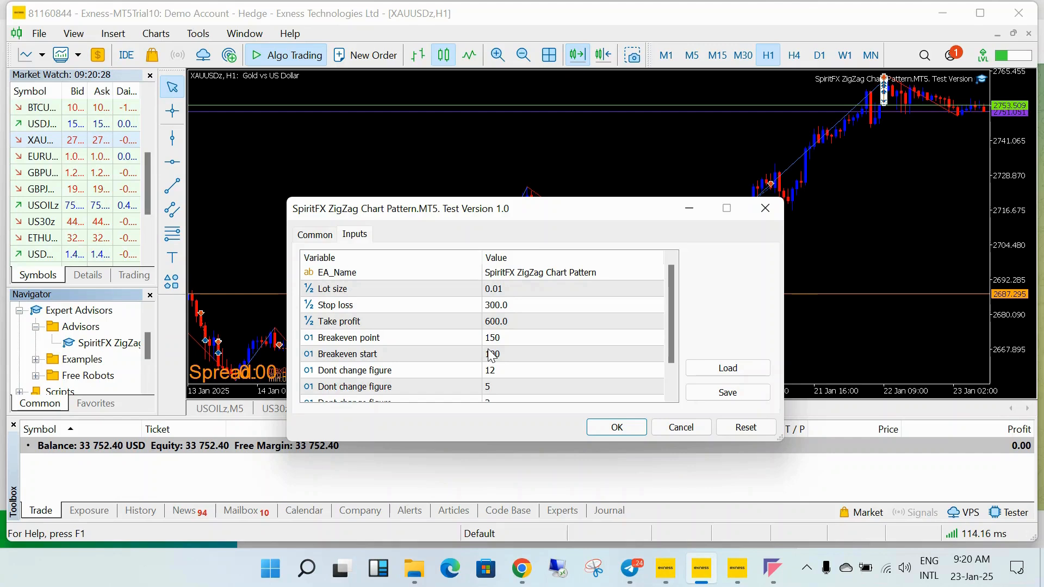
{"action": "scroll", "coordinate": [491, 354], "scroll_direction": "down", "scroll_amount": 1}
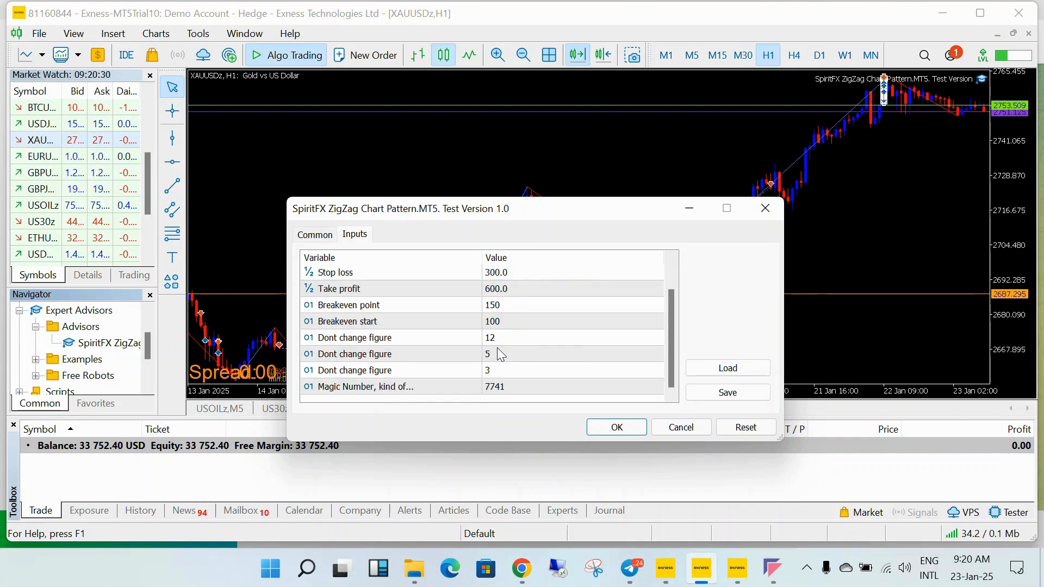
{"action": "left_click", "coordinate": [302, 237]}
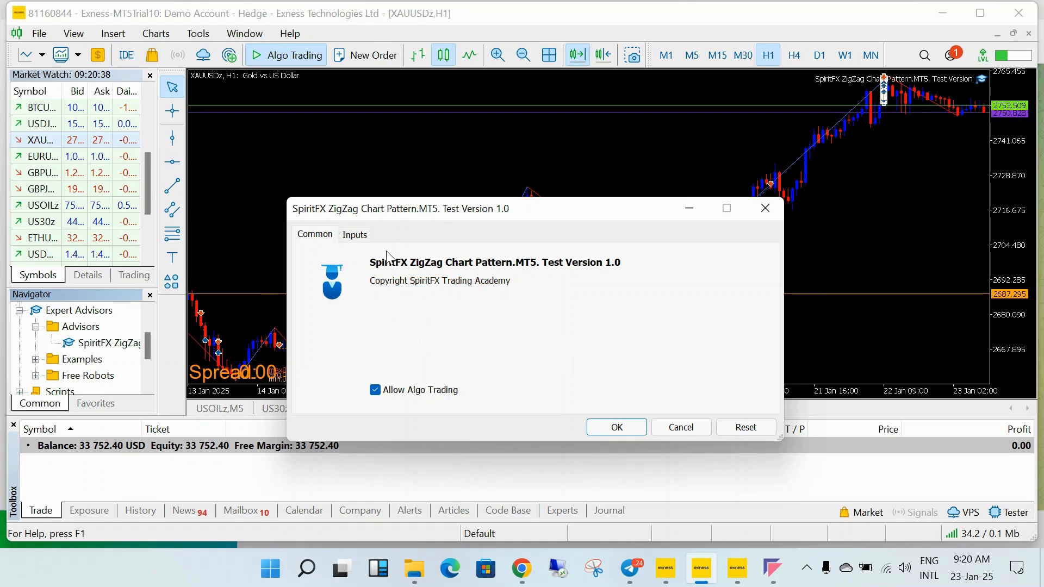
{"action": "left_click", "coordinate": [363, 239]}
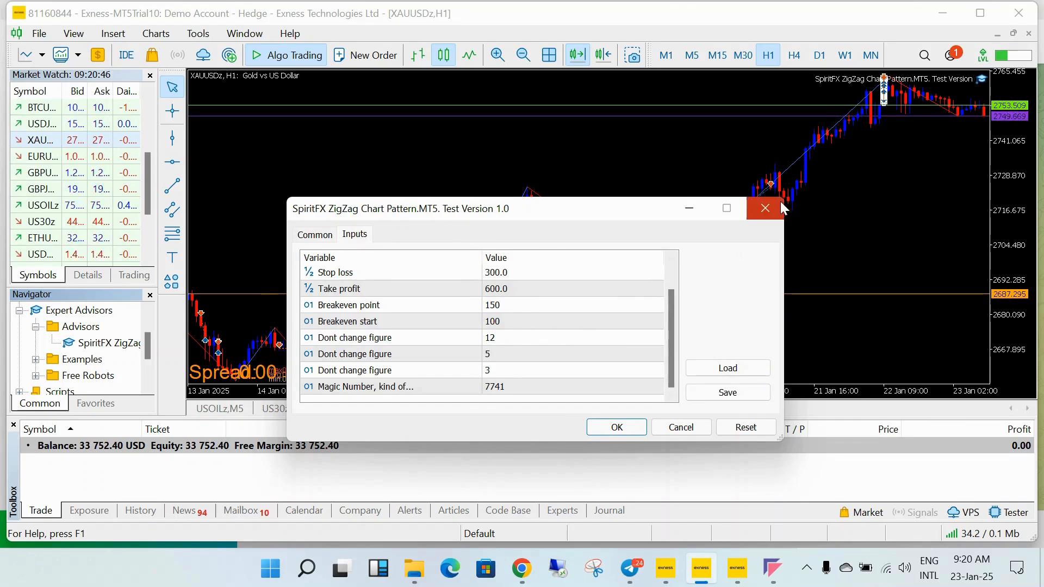
{"action": "left_click", "coordinate": [768, 213]}
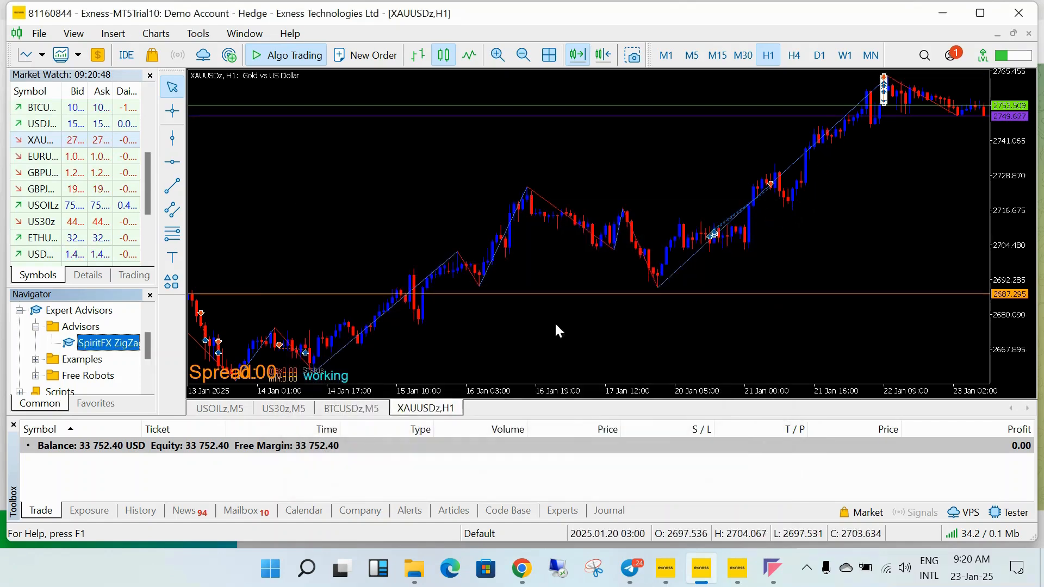
- Attach the SpiritFX test bot to the XAUUSDz H1 chart with its default inputs, and turn Algo Trading off and back on
{"action": "double_click", "coordinate": [98, 345]}
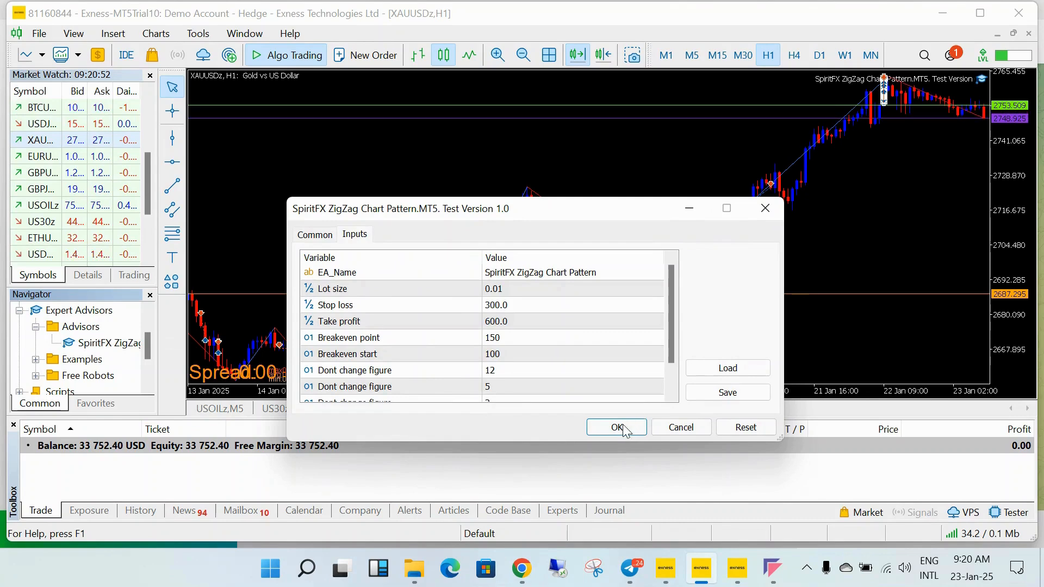
{"action": "left_click", "coordinate": [623, 426]}
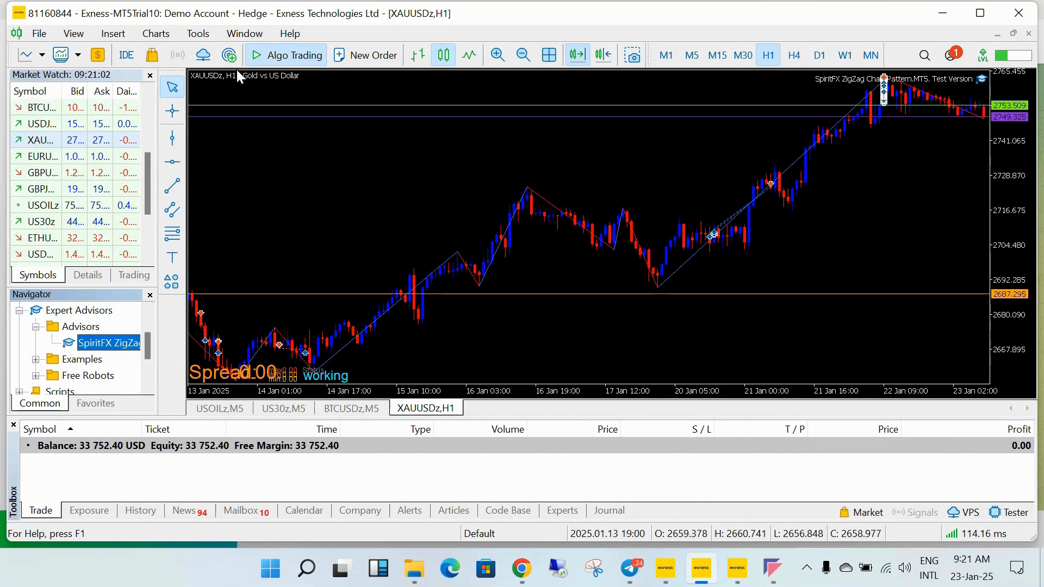
{"action": "left_click", "coordinate": [273, 57]}
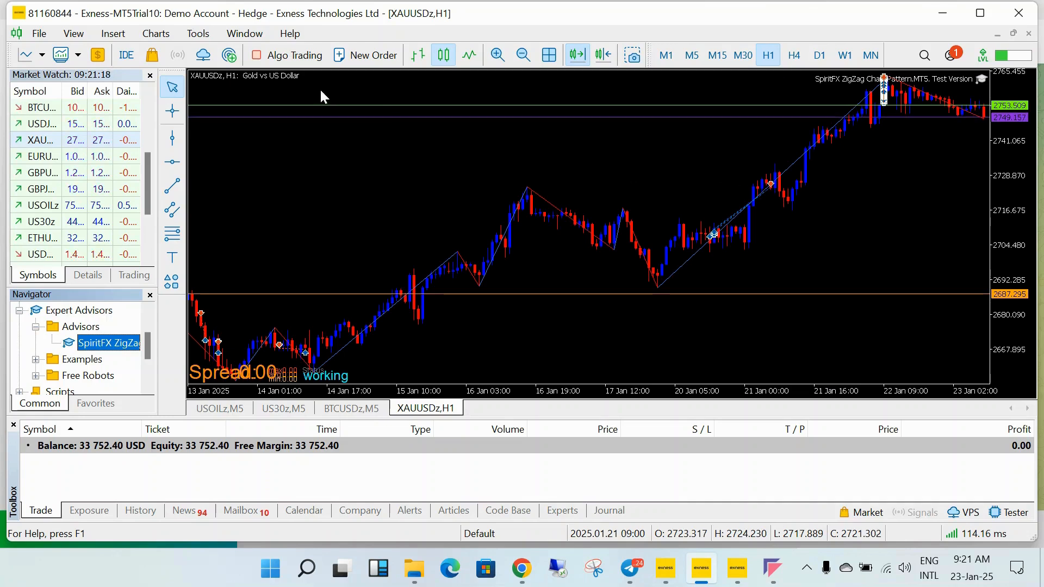
{"action": "left_click", "coordinate": [289, 54]}
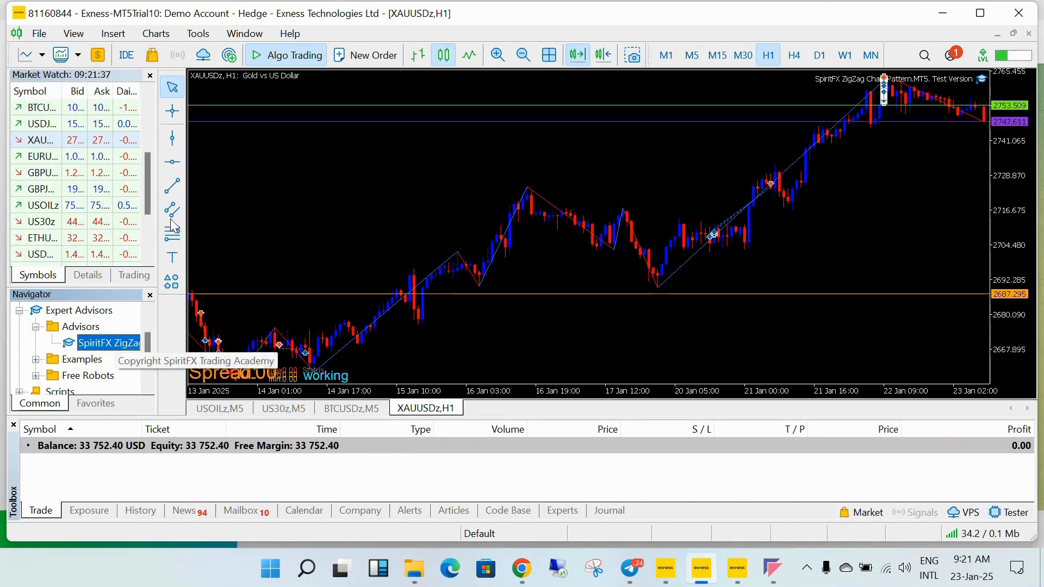
- Reattach the SpiritFX test bot to the XAUUSDz H1 chart, replacing the running copy, with Allow Algo Trading enabled and default inputs
{"action": "double_click", "coordinate": [116, 343]}
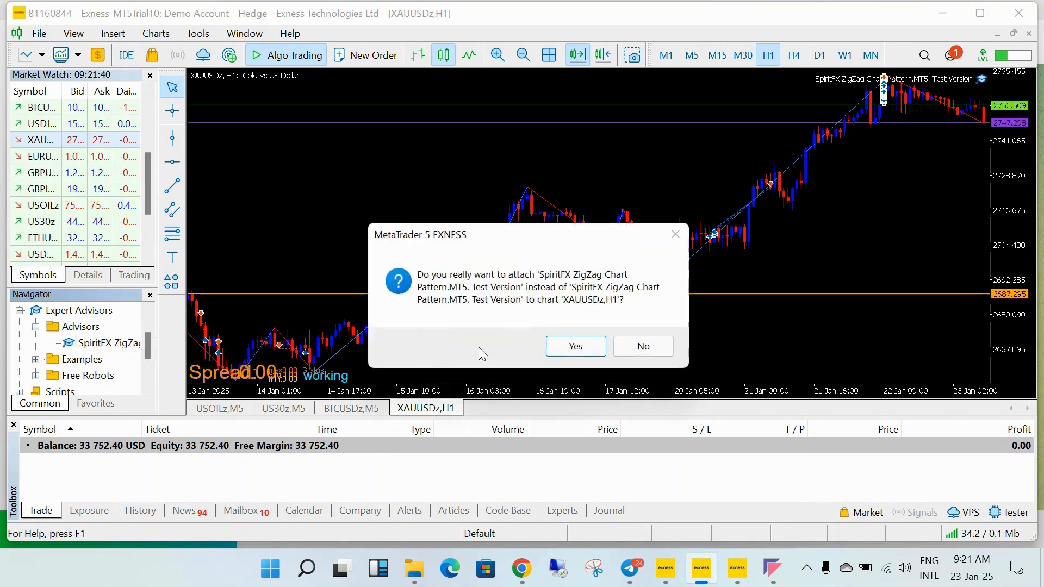
{"action": "left_click", "coordinate": [573, 346]}
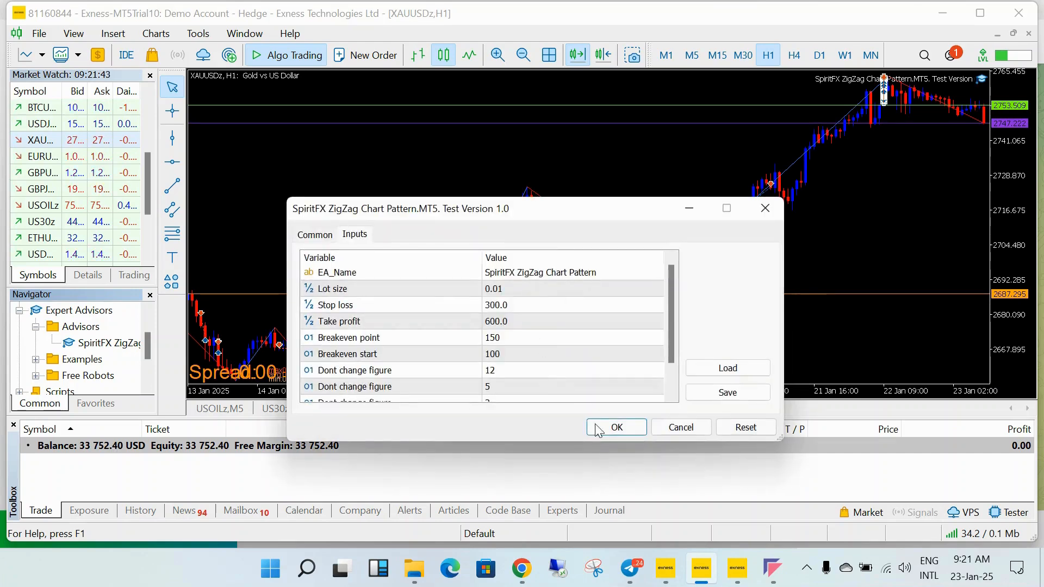
{"action": "left_click", "coordinate": [325, 235]}
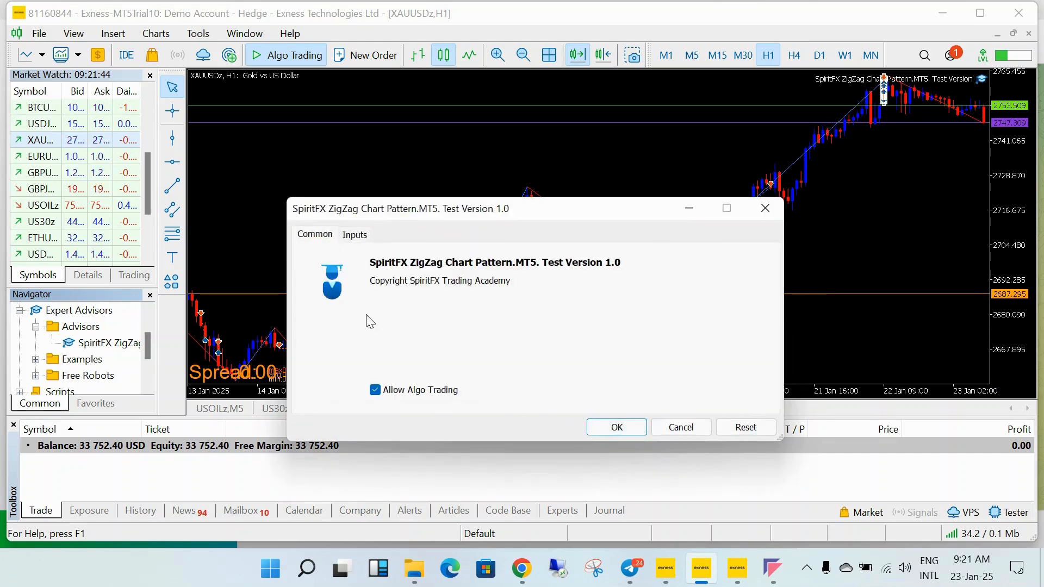
{"action": "left_click", "coordinate": [375, 390]}
{"action": "left_click", "coordinate": [375, 390]}
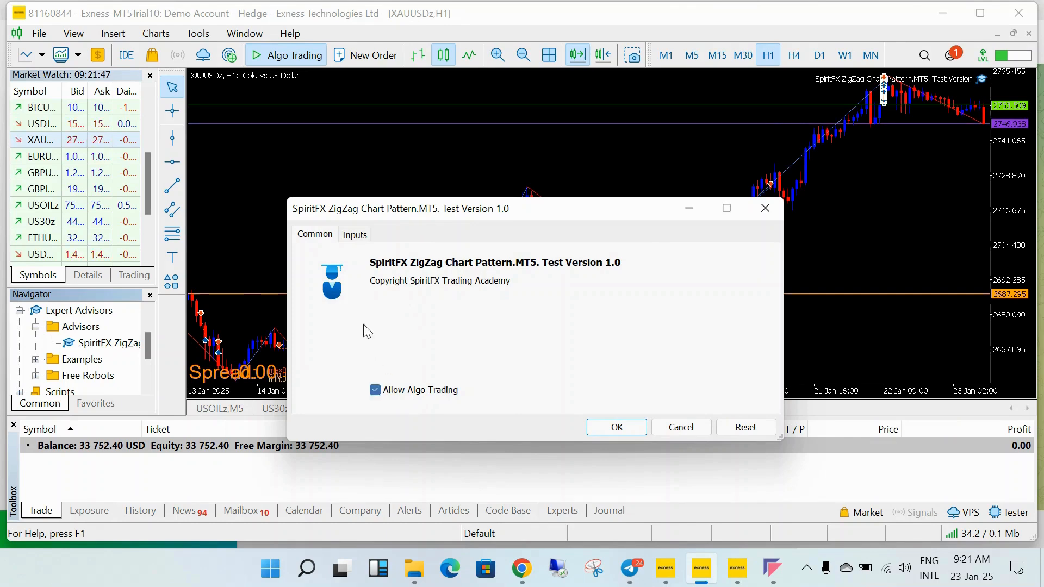
{"action": "left_click", "coordinate": [356, 236]}
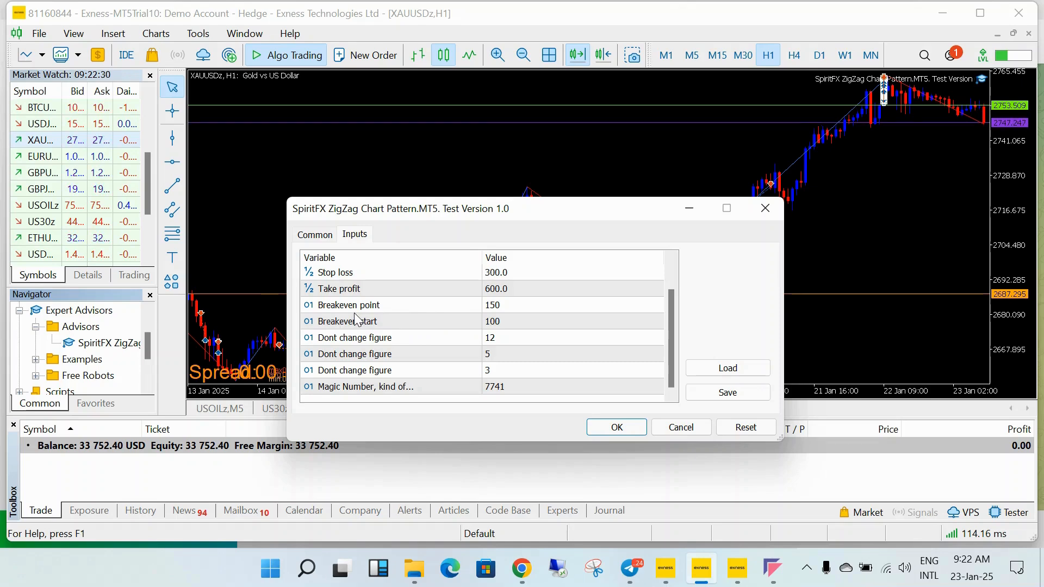
{"action": "left_click", "coordinate": [616, 428]}
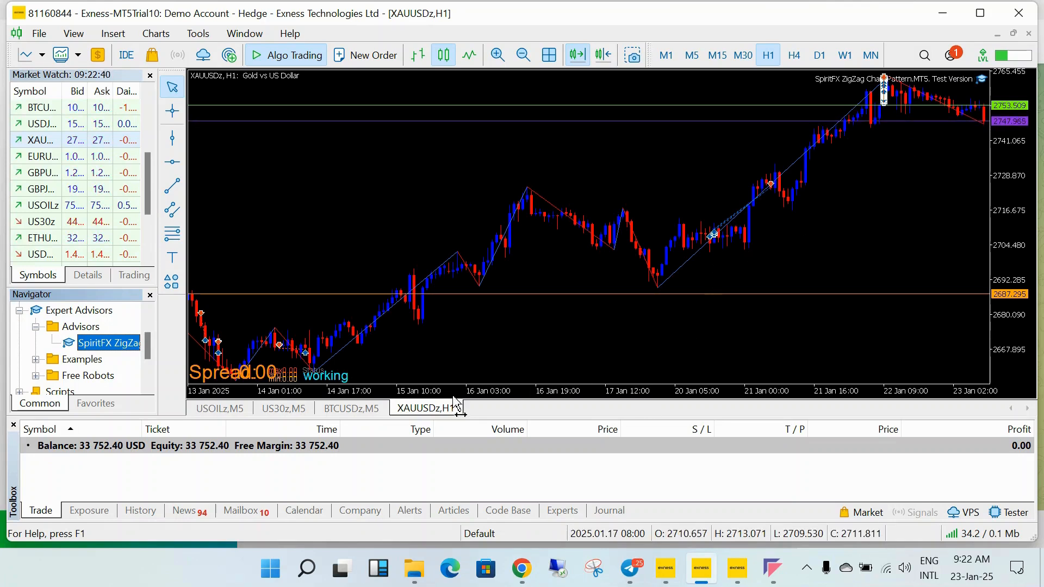
- Look through the open BTCUSDz, US30z and USOILz M5 charts
{"action": "left_click", "coordinate": [363, 409]}
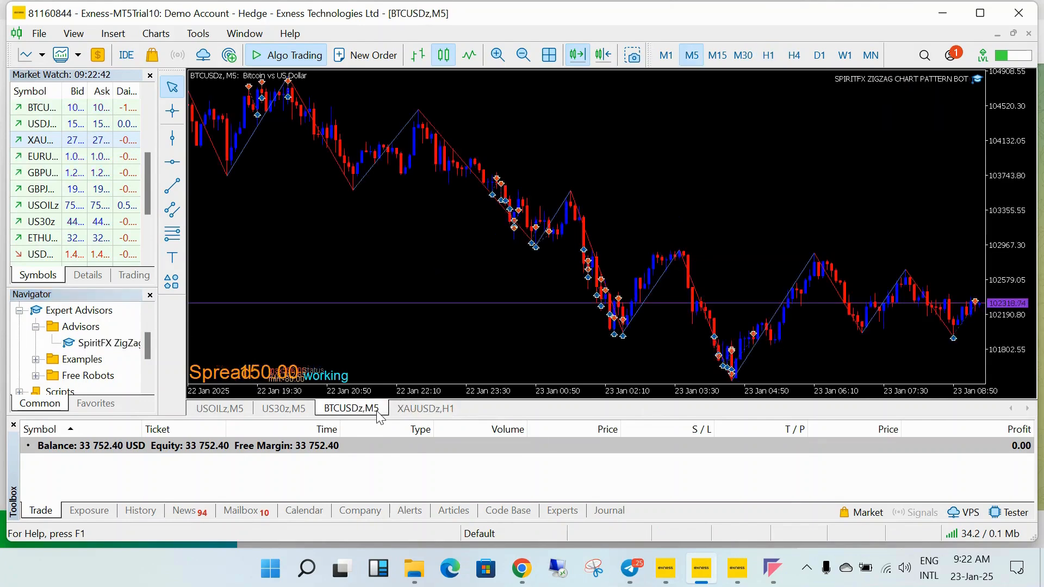
{"action": "left_click", "coordinate": [293, 412]}
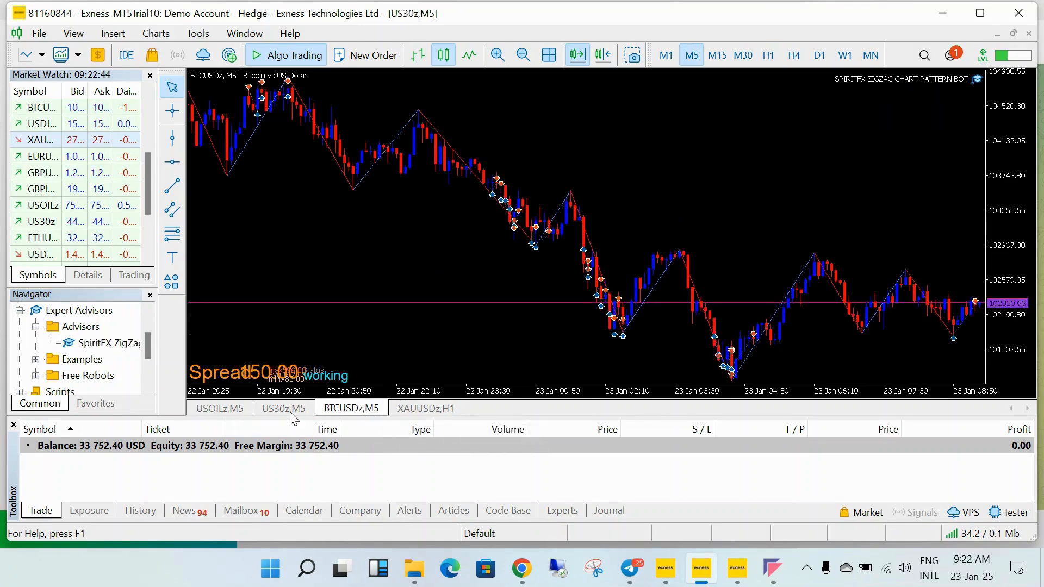
{"action": "left_click", "coordinate": [228, 410]}
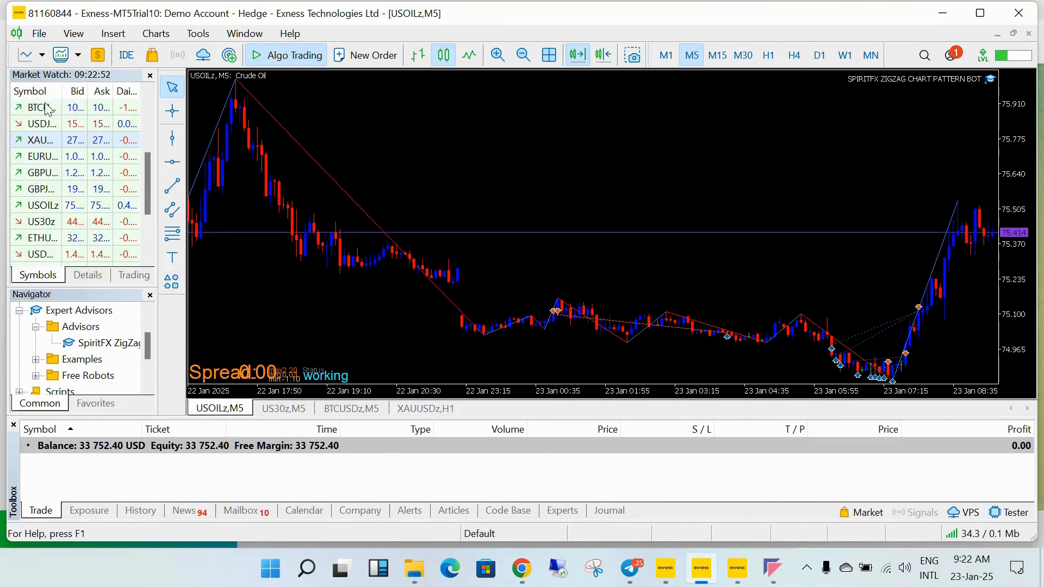
- Search the symbols that can be added to Market Watch for USDJPY, and clear the entry without adding anything
{"action": "scroll", "coordinate": [48, 203], "scroll_direction": "down", "scroll_amount": 2}
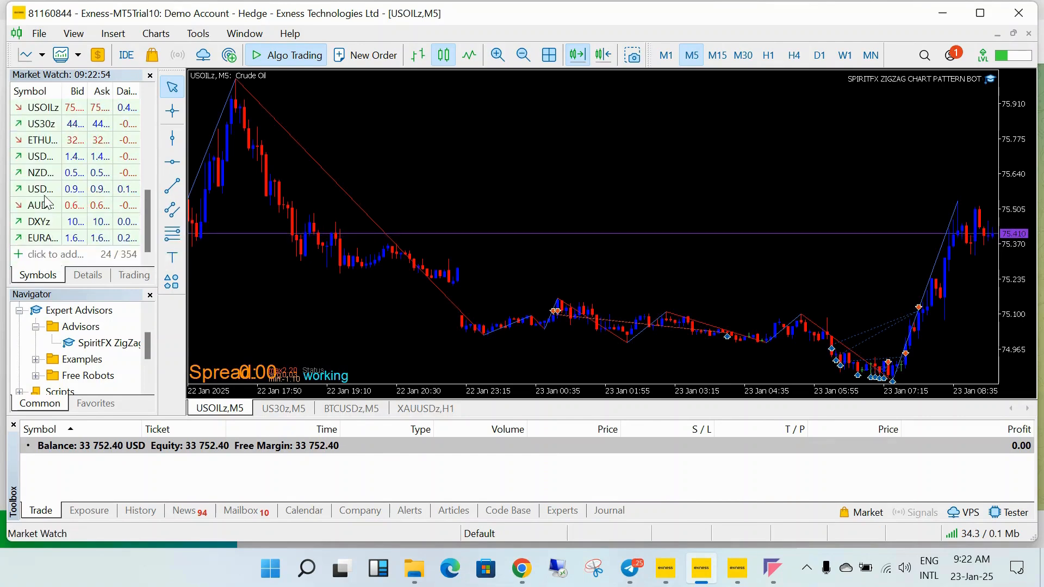
{"action": "left_click", "coordinate": [48, 255]}
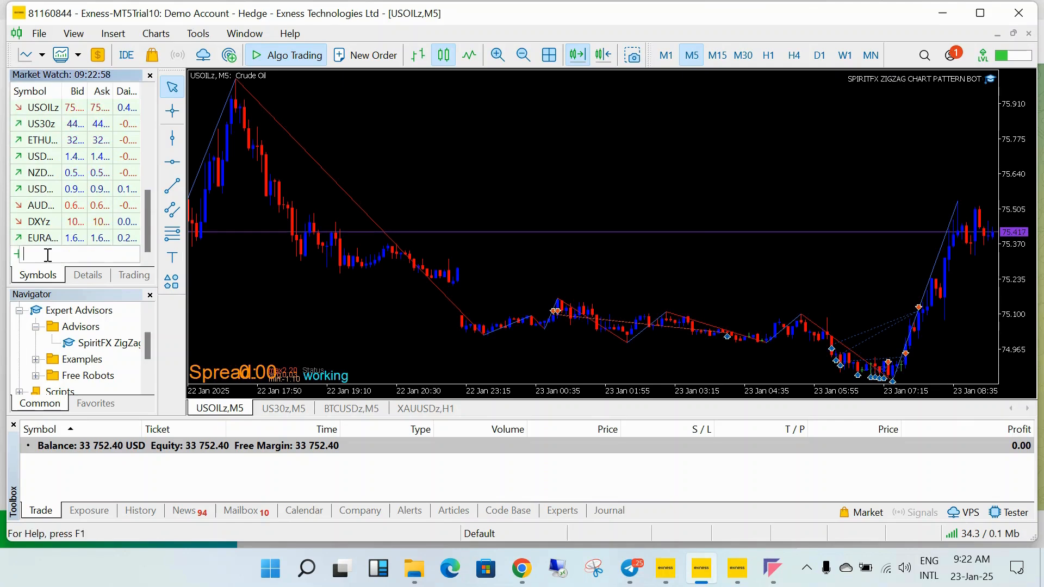
{"action": "type", "text": "USD"}
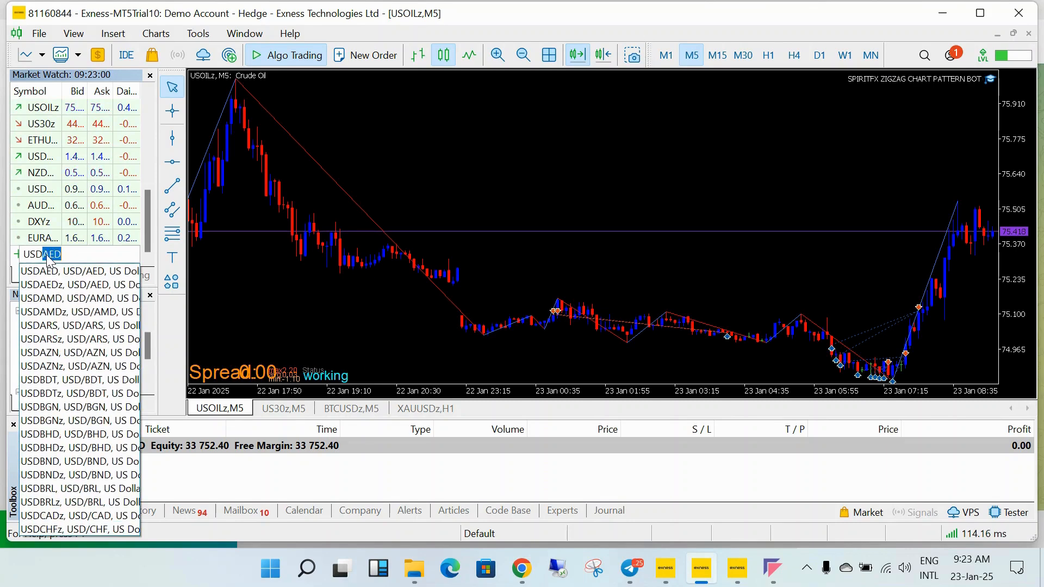
{"action": "type", "text": "JP"}
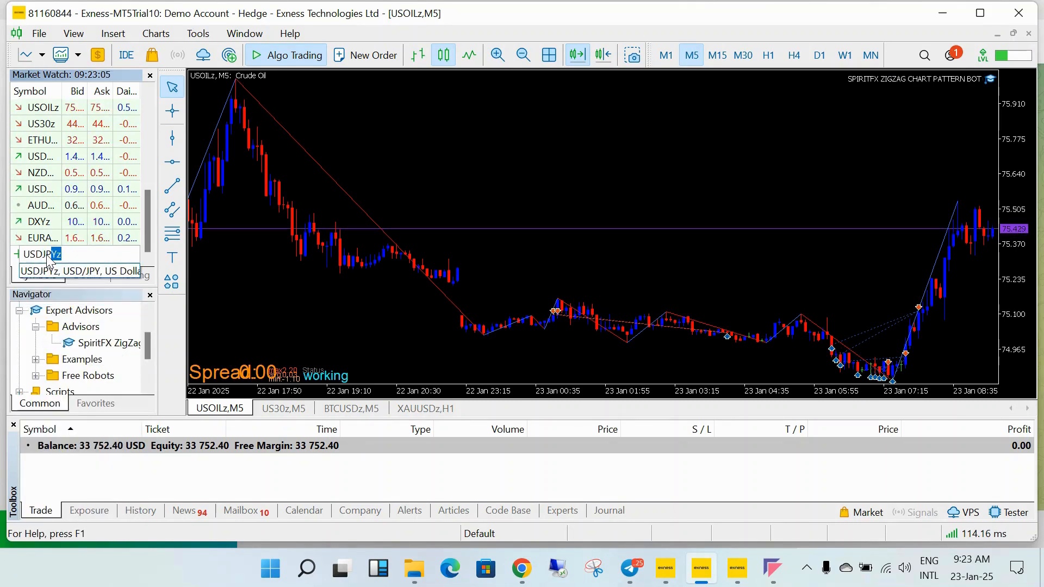
{"action": "key", "text": "BackSpace"}
{"action": "key", "text": "BackSpace"}
{"action": "key", "text": "BackSpace"}
{"action": "key", "text": "BackSpace"}
{"action": "key", "text": "BackSpace"}
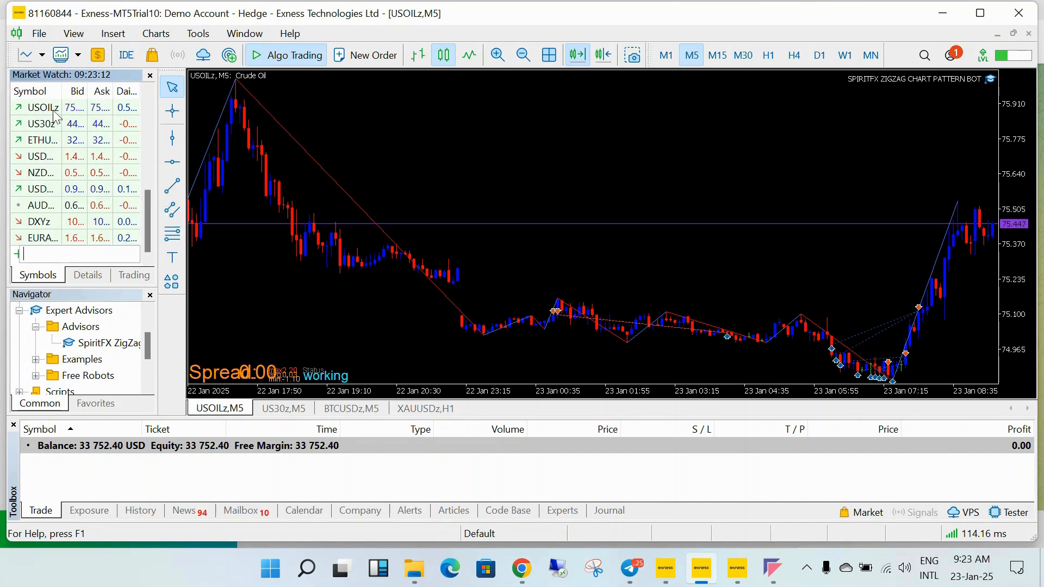
- Add EURCADz from the Forex_z group to Market Watch, and close the symbol list
{"action": "right_click", "coordinate": [59, 144]}
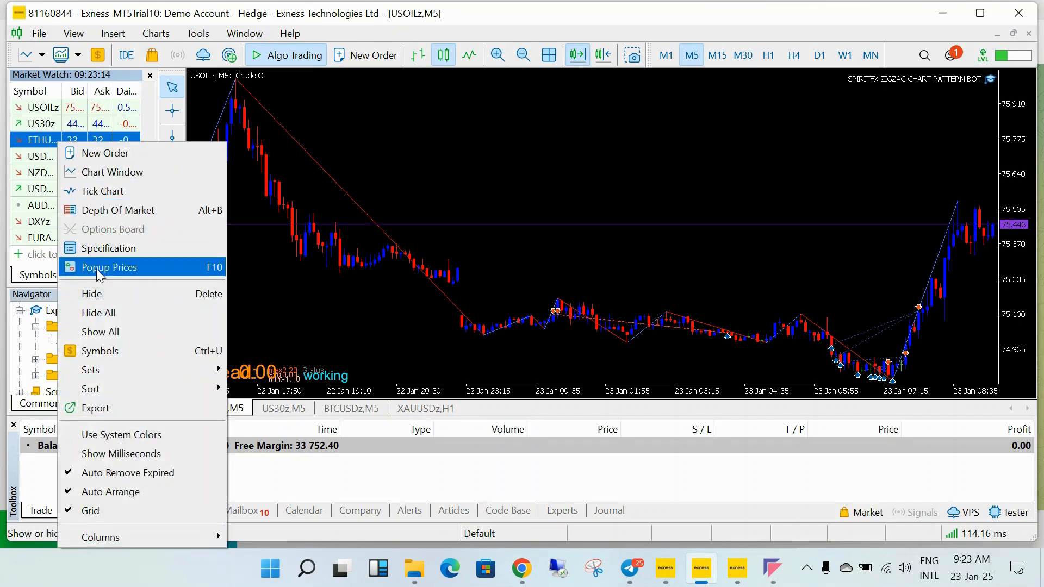
{"action": "left_click", "coordinate": [105, 351]}
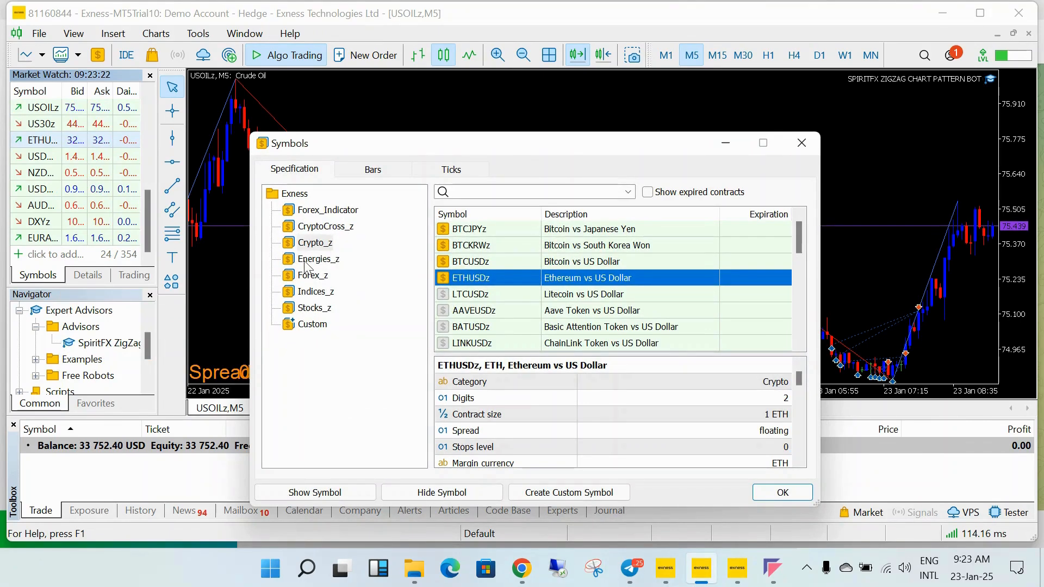
{"action": "left_click", "coordinate": [289, 278]}
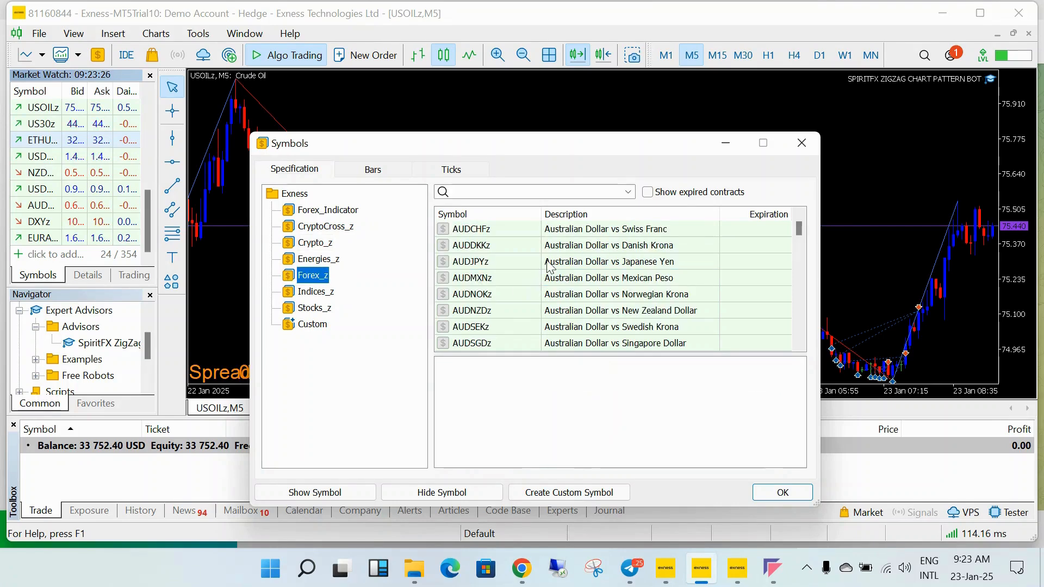
{"action": "scroll", "coordinate": [550, 266], "scroll_direction": "down", "scroll_amount": 1}
{"action": "scroll", "coordinate": [550, 266], "scroll_direction": "down", "scroll_amount": 7}
{"action": "scroll", "coordinate": [498, 293], "scroll_direction": "up", "scroll_amount": 1}
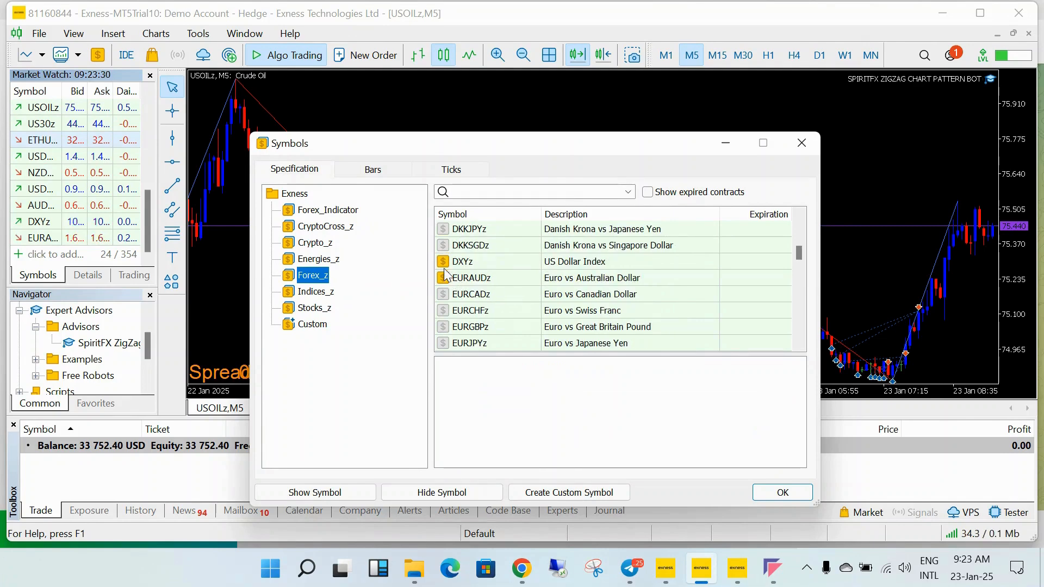
{"action": "left_click", "coordinate": [446, 299]}
{"action": "double_click", "coordinate": [447, 300]}
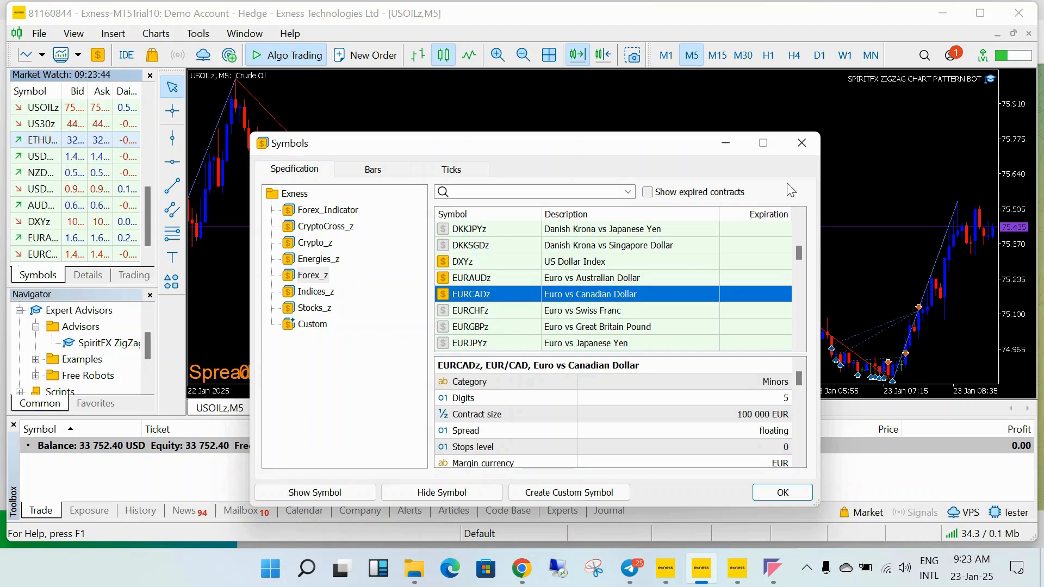
{"action": "left_click", "coordinate": [804, 145]}
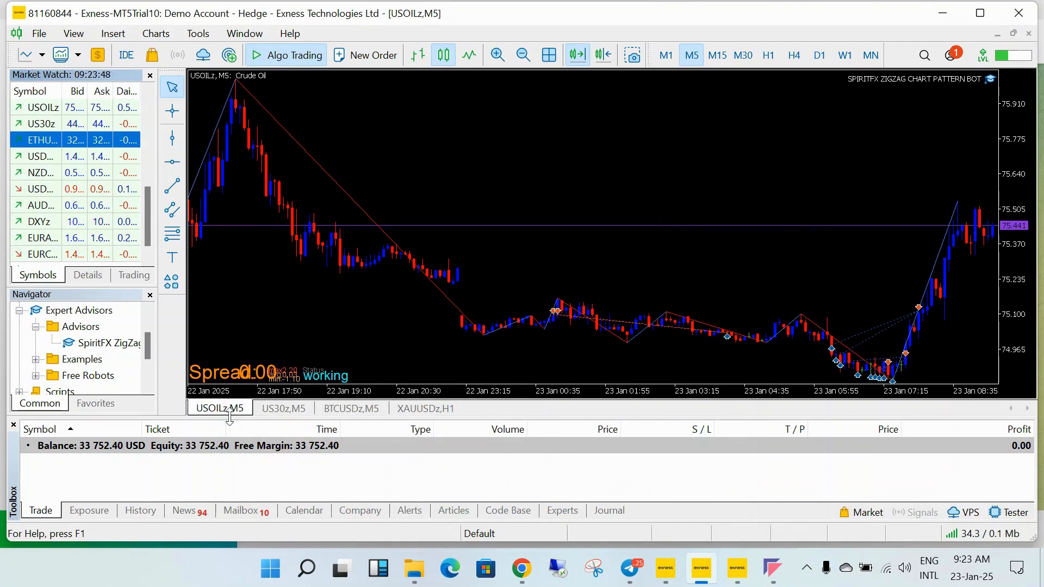
- View the US30z and BTCUSDz M5 charts, and choose the Basic 1 month plan on the MetaTrader VPS page
{"action": "left_click", "coordinate": [272, 409]}
{"action": "left_click", "coordinate": [349, 412]}
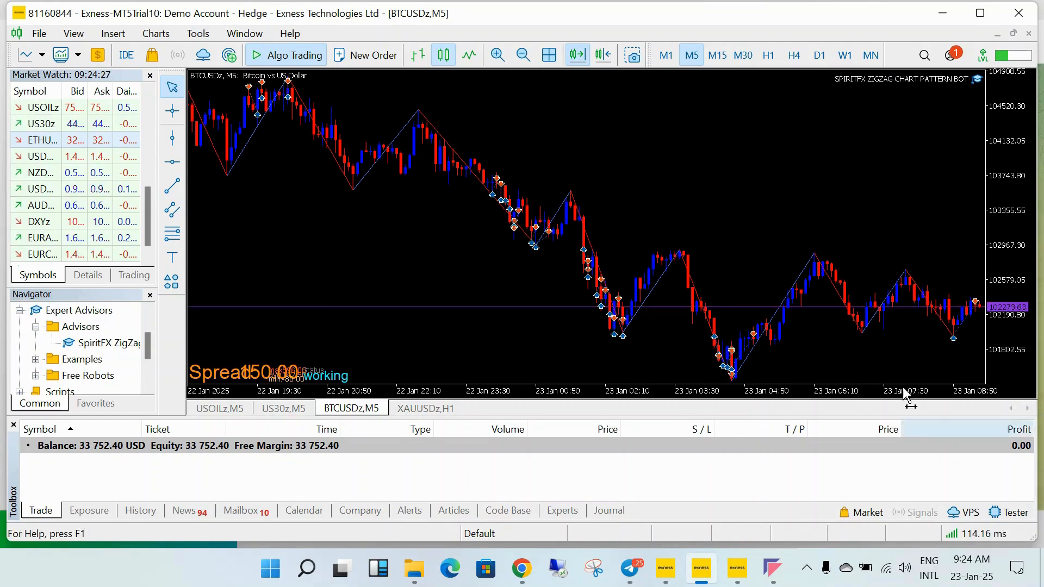
{"action": "left_click", "coordinate": [969, 514]}
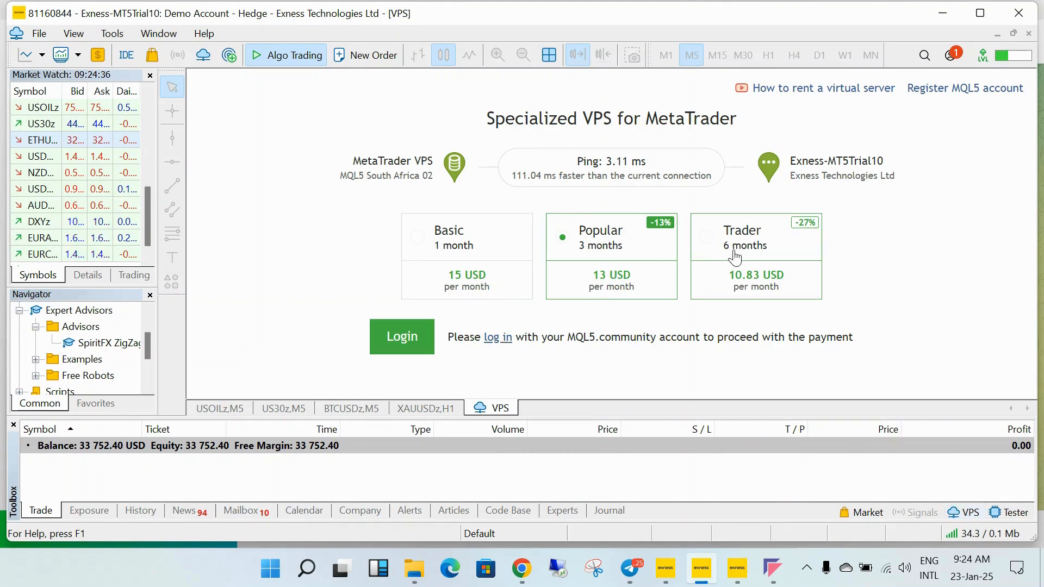
{"action": "left_click", "coordinate": [417, 251]}
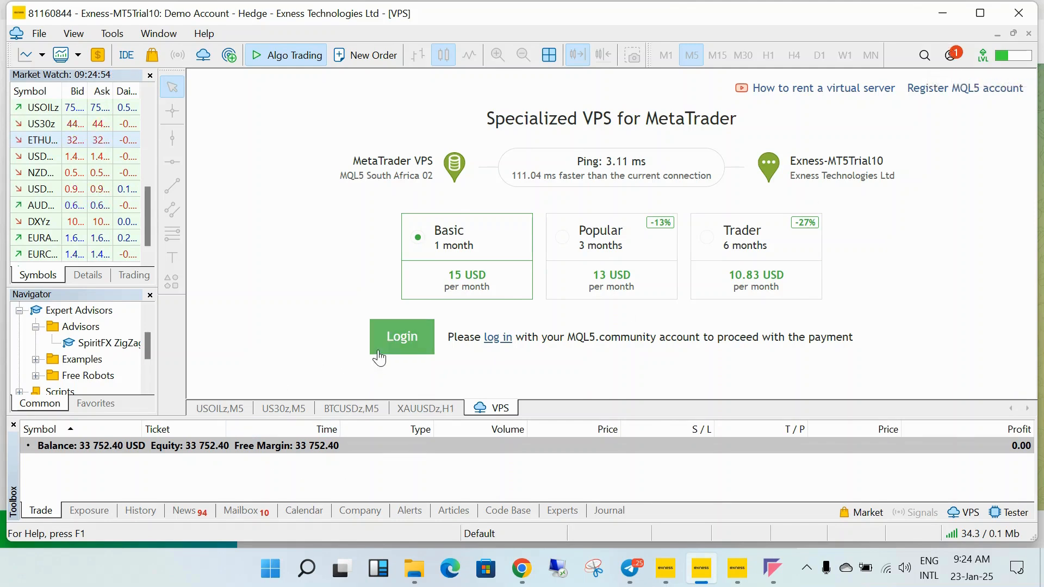
- Look at the MQL5 login and account creation forms, and dismiss them without entering anything
{"action": "left_click", "coordinate": [955, 56]}
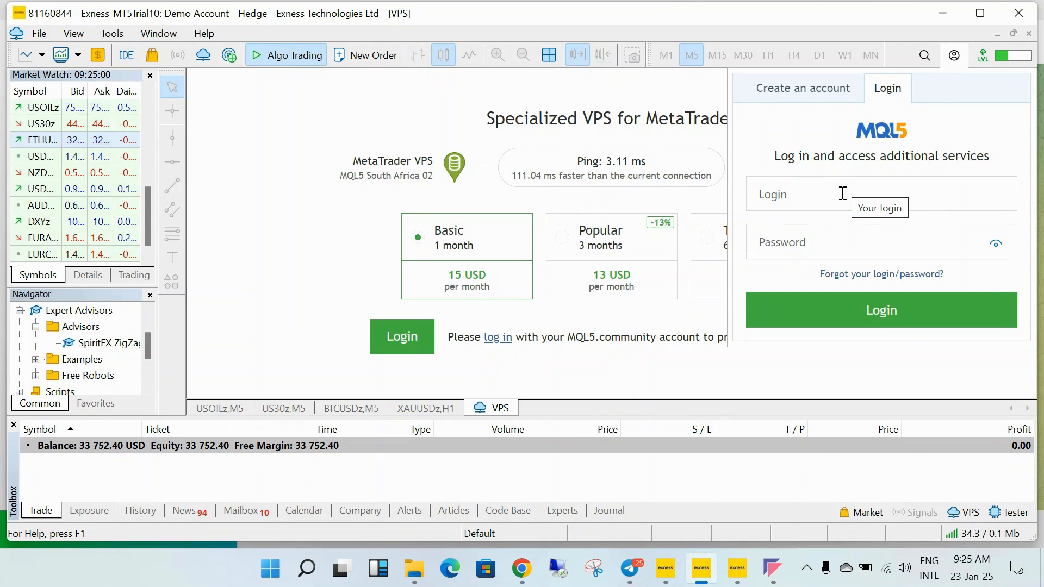
{"action": "left_click", "coordinate": [798, 92]}
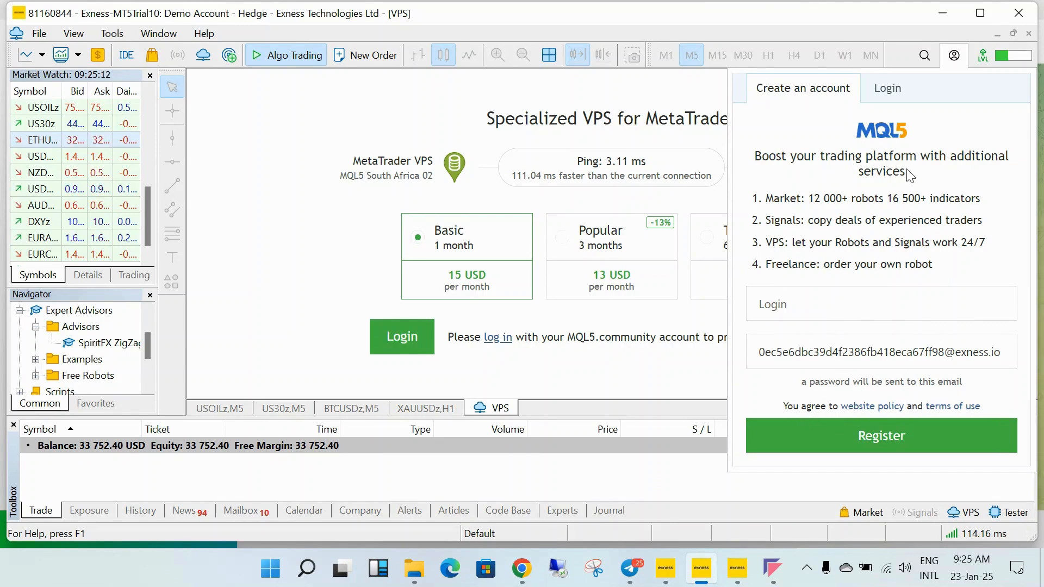
{"action": "left_click", "coordinate": [881, 102]}
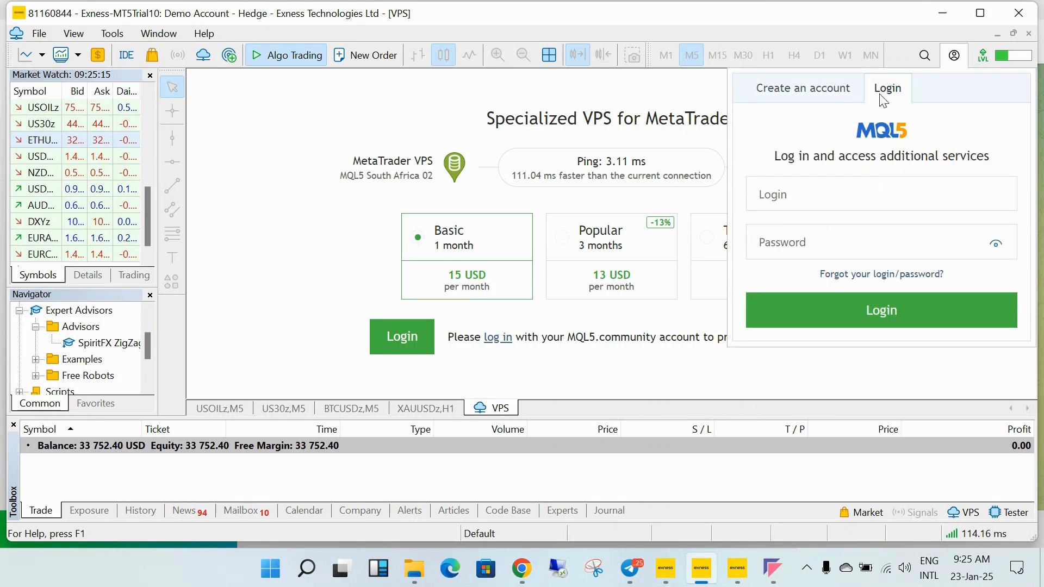
{"action": "left_click", "coordinate": [688, 390]}
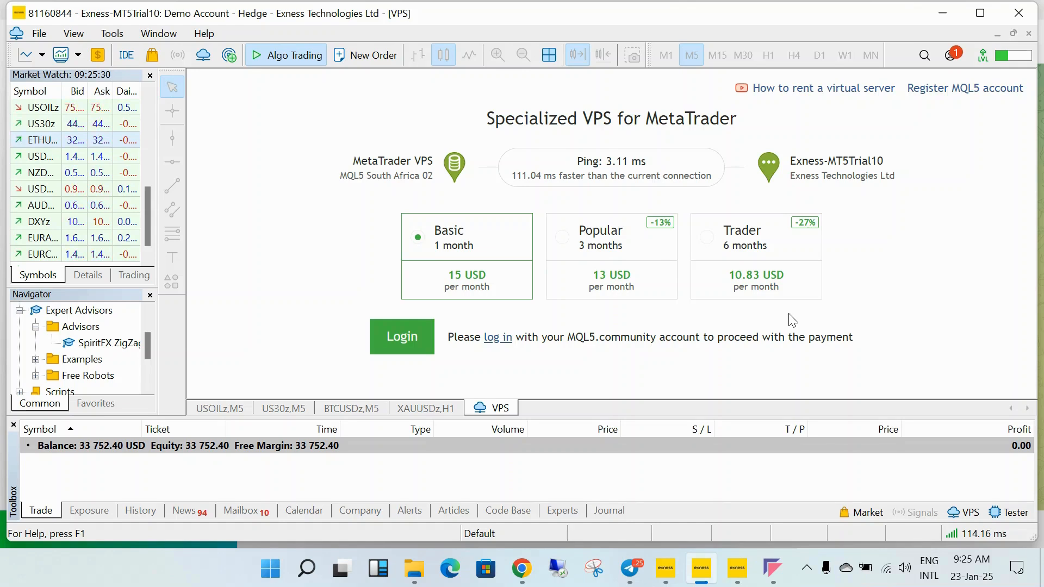
- Expand the VPS branch in the Navigator tree
{"action": "scroll", "coordinate": [91, 349], "scroll_direction": "down", "scroll_amount": 1}
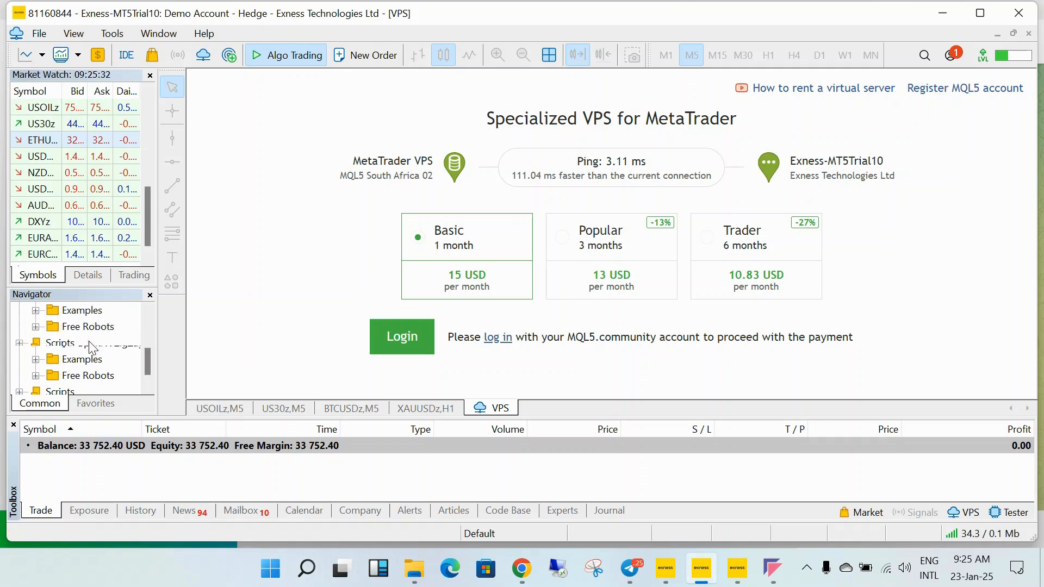
{"action": "scroll", "coordinate": [91, 353], "scroll_direction": "down", "scroll_amount": 1}
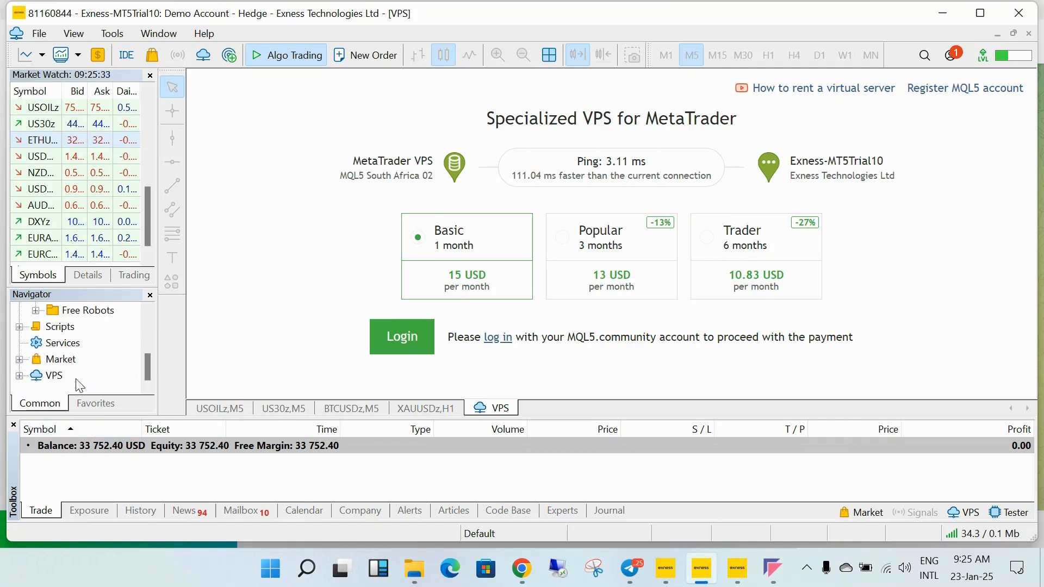
{"action": "left_click", "coordinate": [19, 376]}
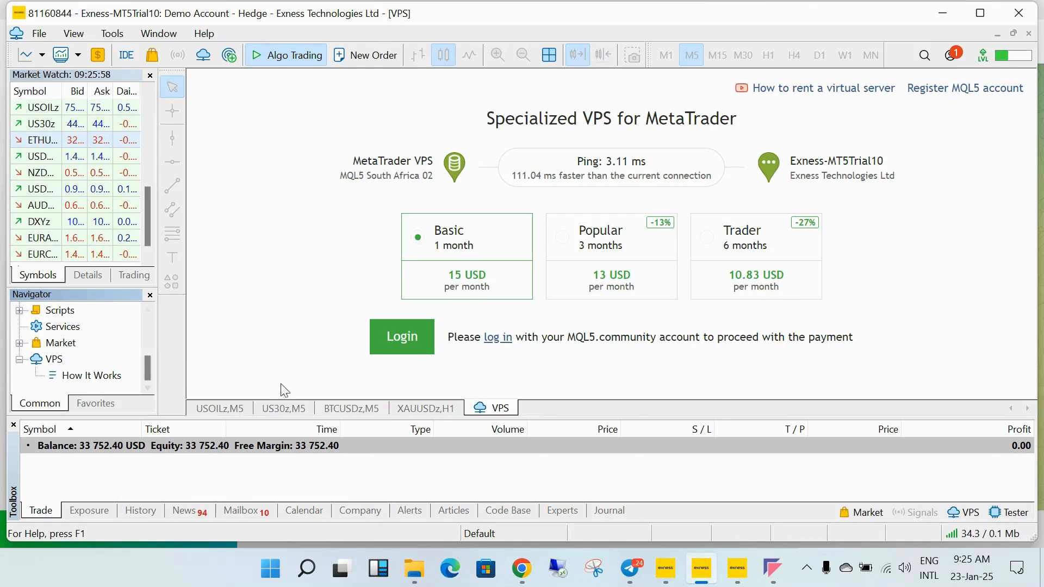
- Look through the US30z, BTCUSDz and USOILz M5 charts running the bot, ending on the US30z chart
{"action": "left_click", "coordinate": [296, 409]}
{"action": "left_click", "coordinate": [348, 408]}
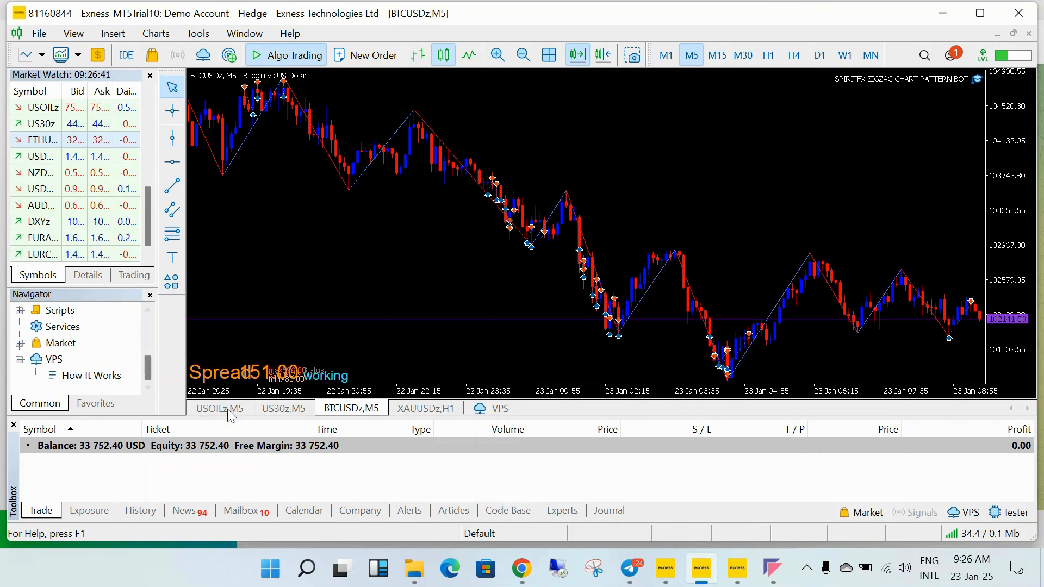
{"action": "key", "text": "ctrl+Tab"}
{"action": "scroll", "coordinate": [129, 332], "scroll_direction": "up", "scroll_amount": 4}
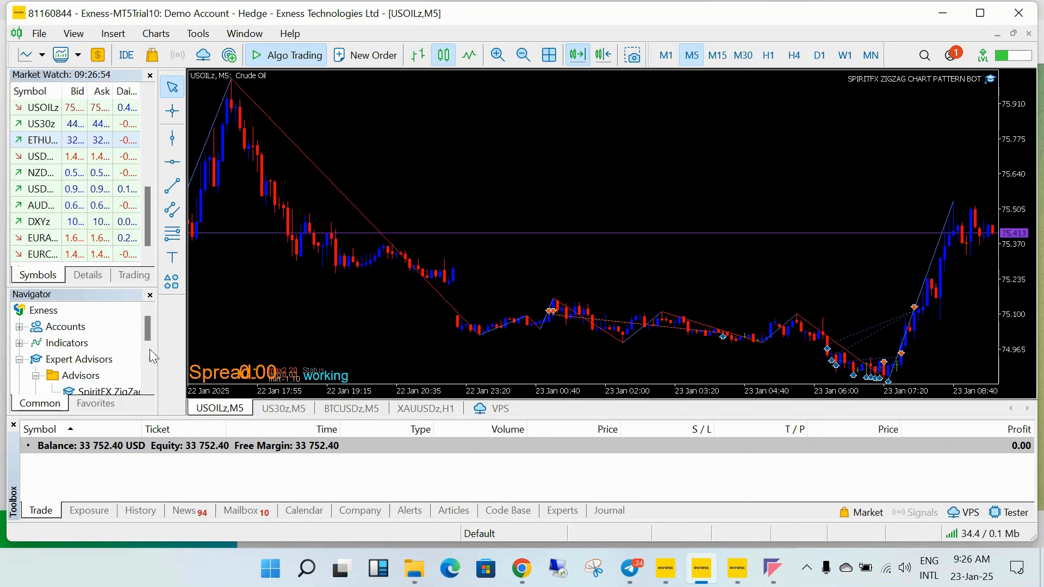
{"action": "left_click", "coordinate": [280, 415]}
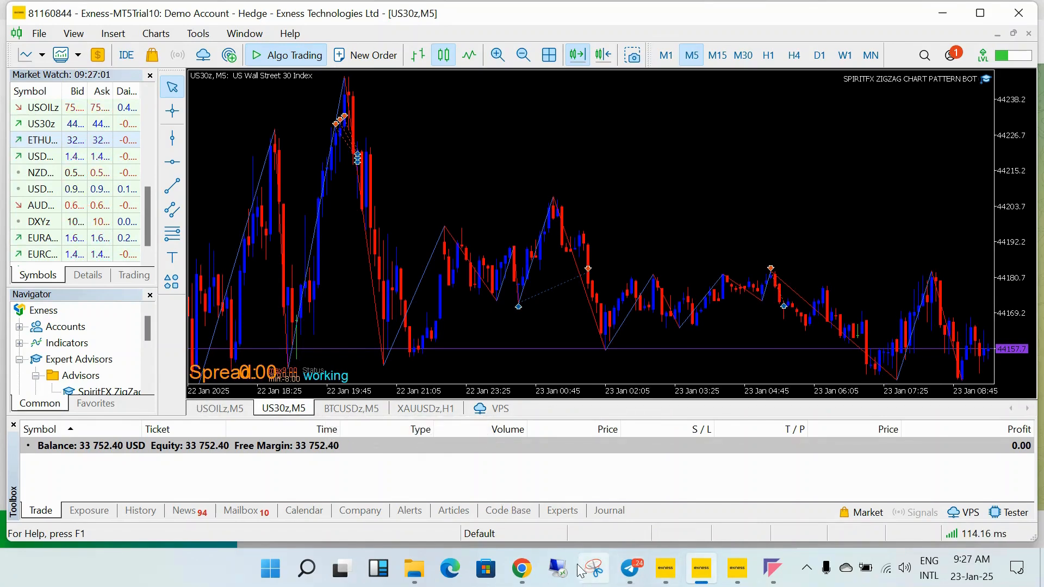
{"action": "mouse_move", "coordinate": [542, 572]}
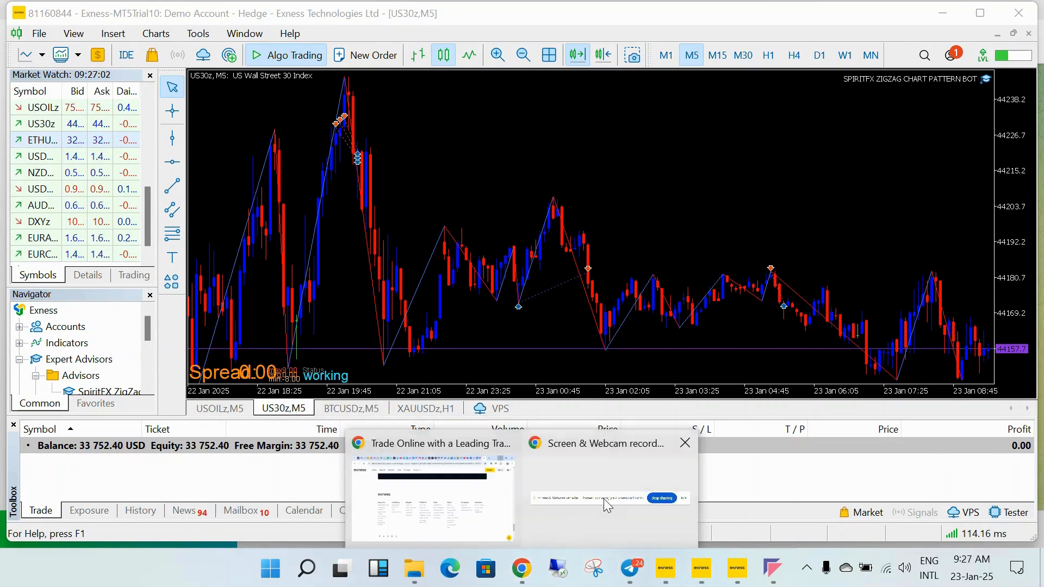